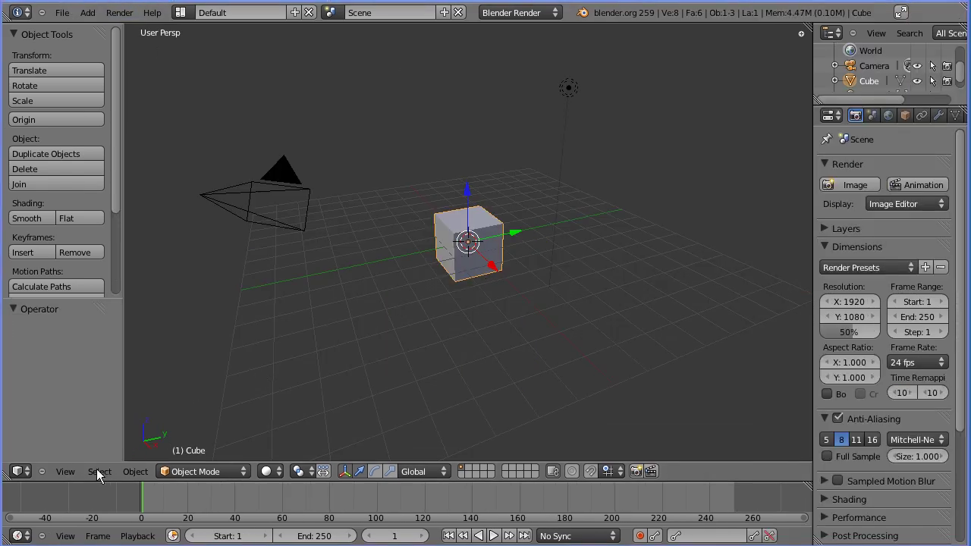
- Show the Properties sidebar and collapse its Transform, Grease Pencil and View panels
click(65, 471)
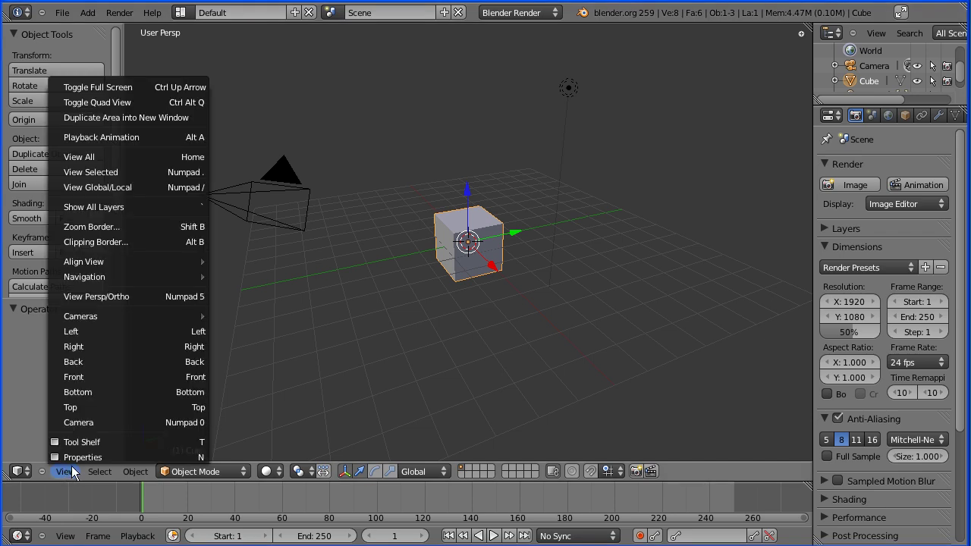
click(87, 457)
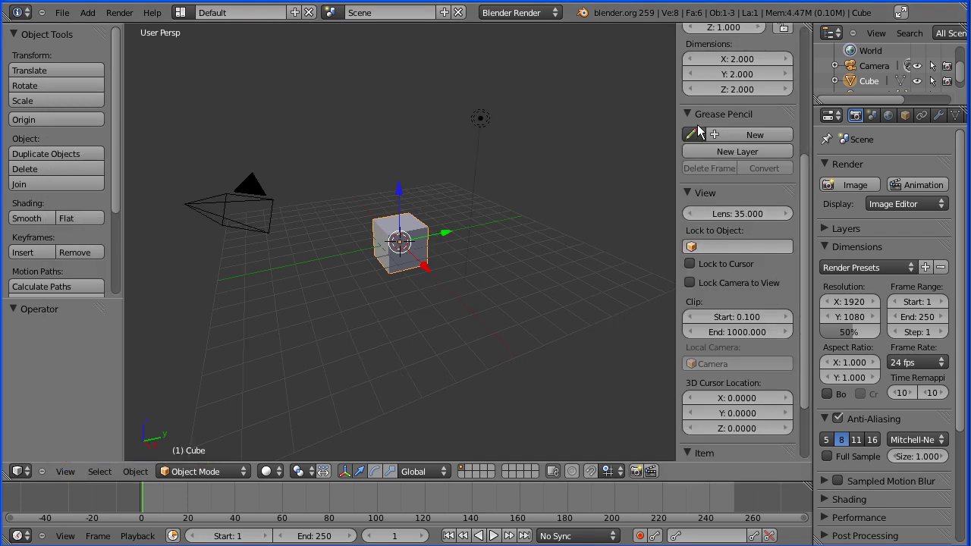
drag(804, 250, 820, 162)
scroll(728, 114, up, 3)
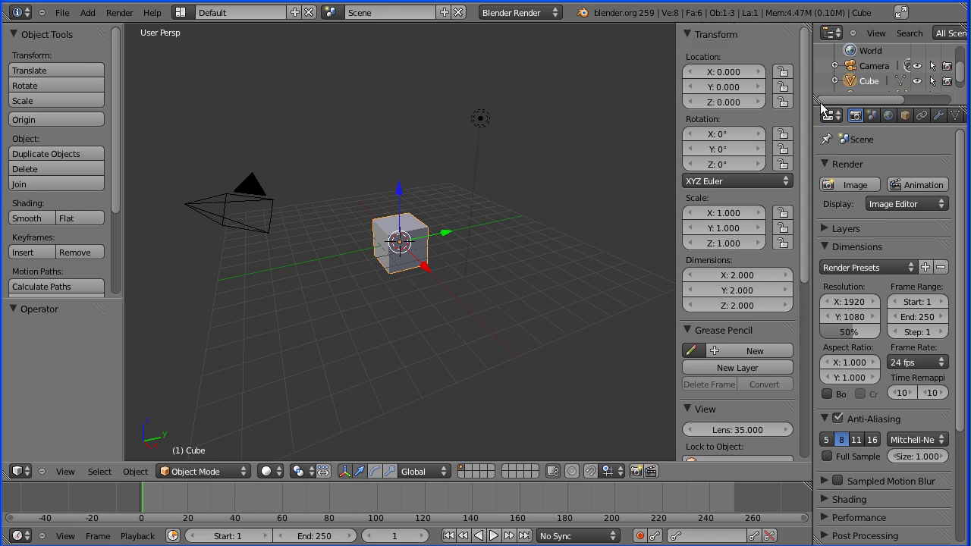
click(687, 34)
click(687, 52)
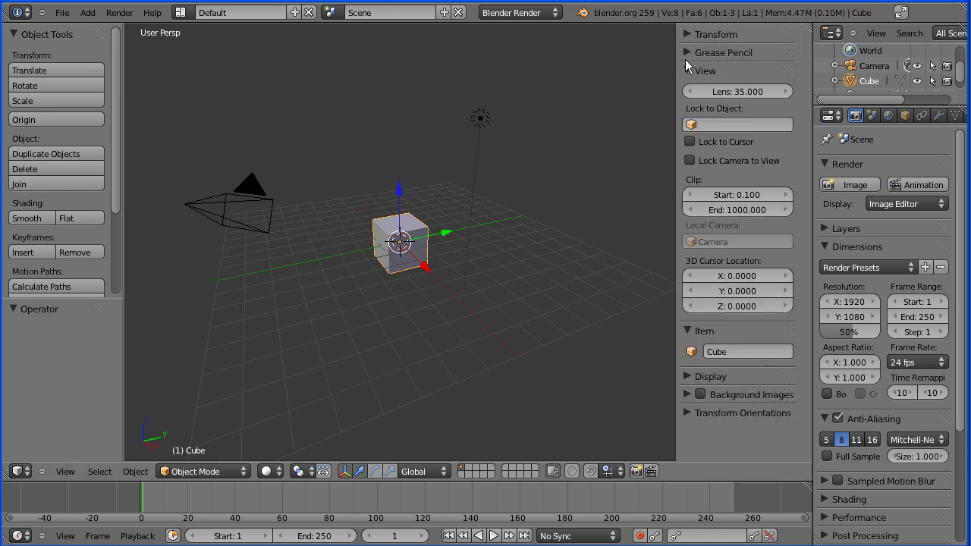
click(686, 70)
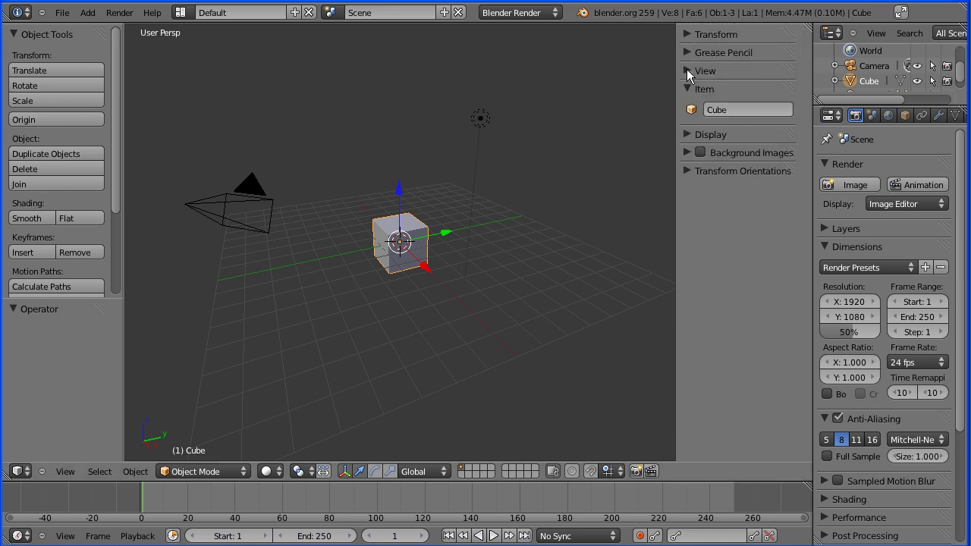
- Enable Background Images, add an empty image slot and browse for its image file
click(687, 152)
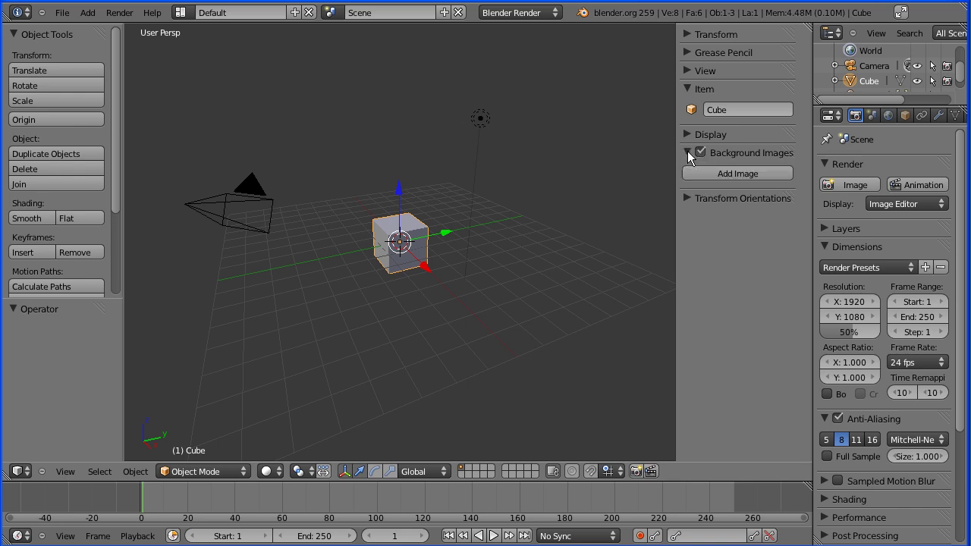
click(719, 173)
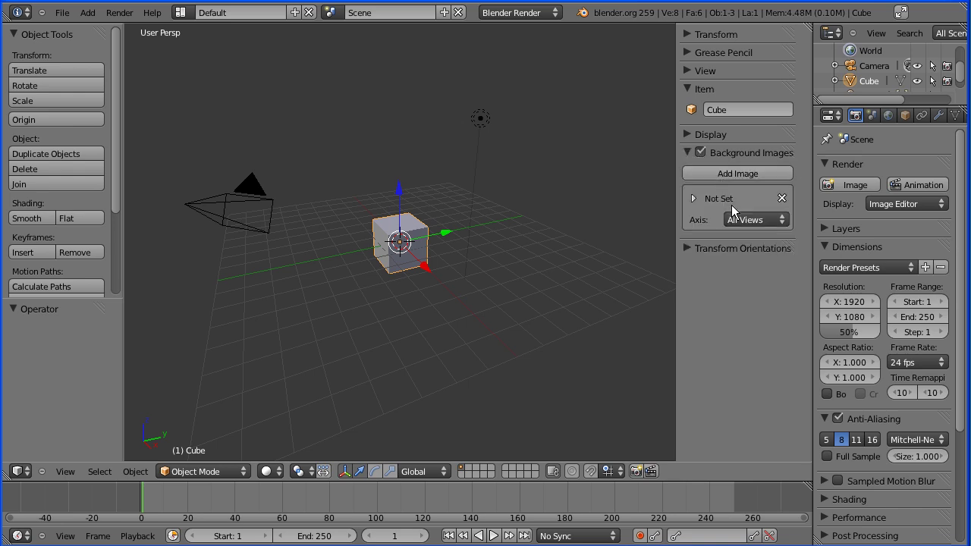
click(694, 199)
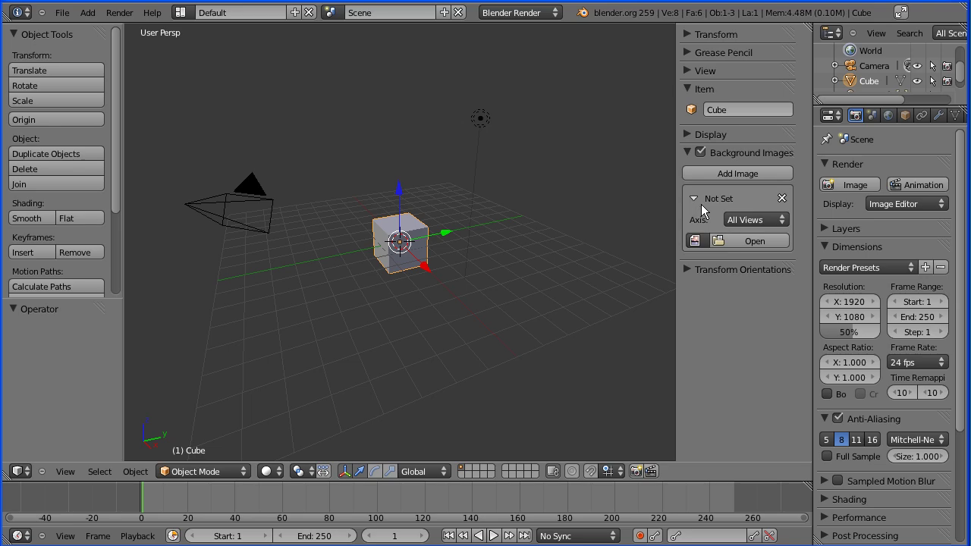
click(747, 241)
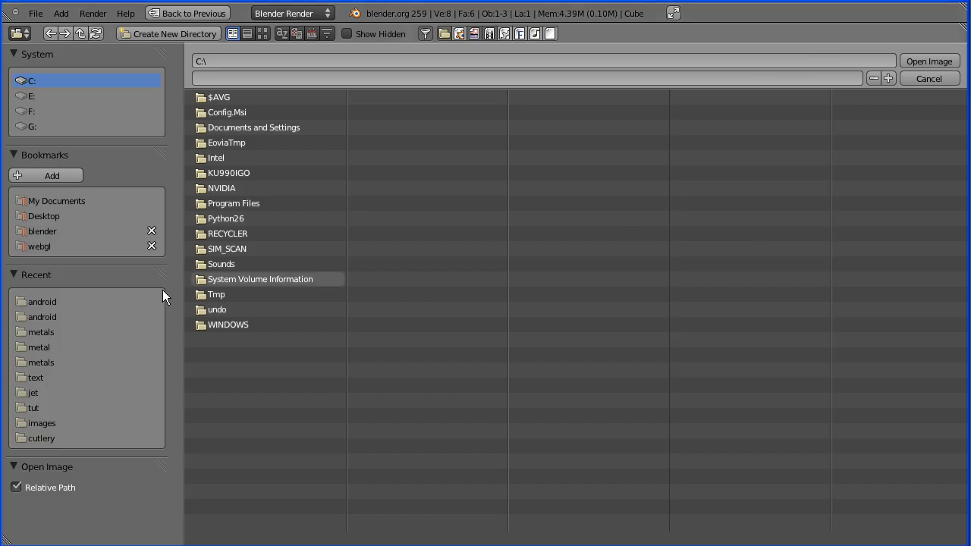
- Load android_vector.jpg from the blender bookmark's images/android folder as the background image
click(54, 231)
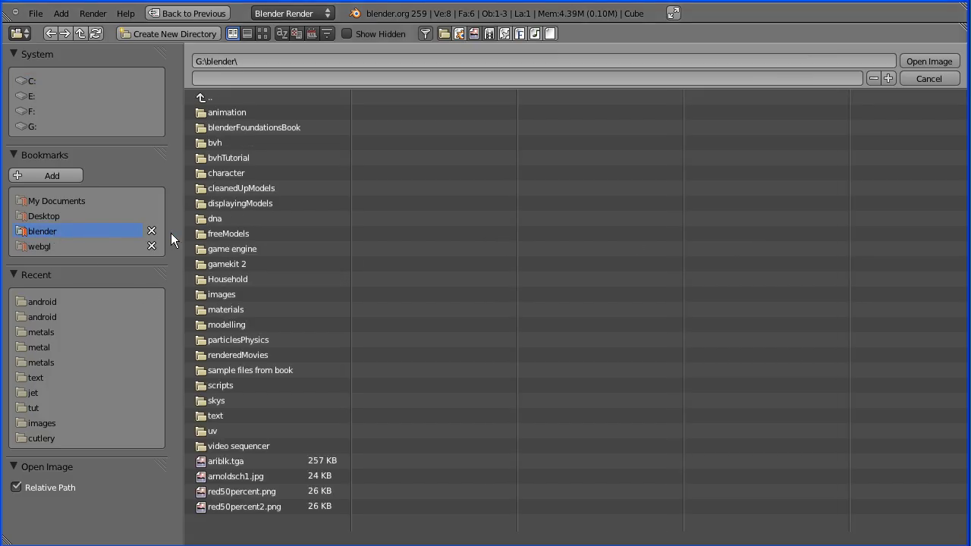
click(233, 295)
click(223, 114)
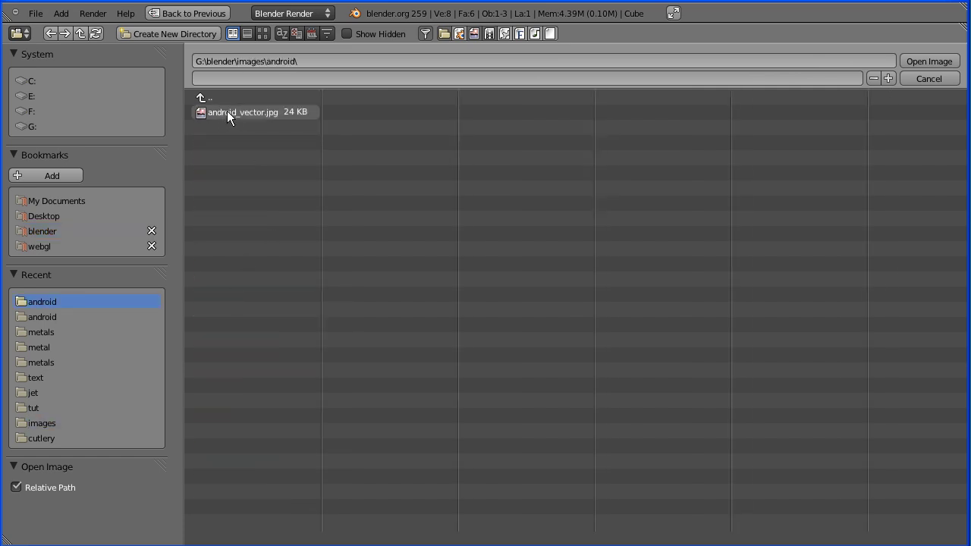
click(226, 112)
click(934, 62)
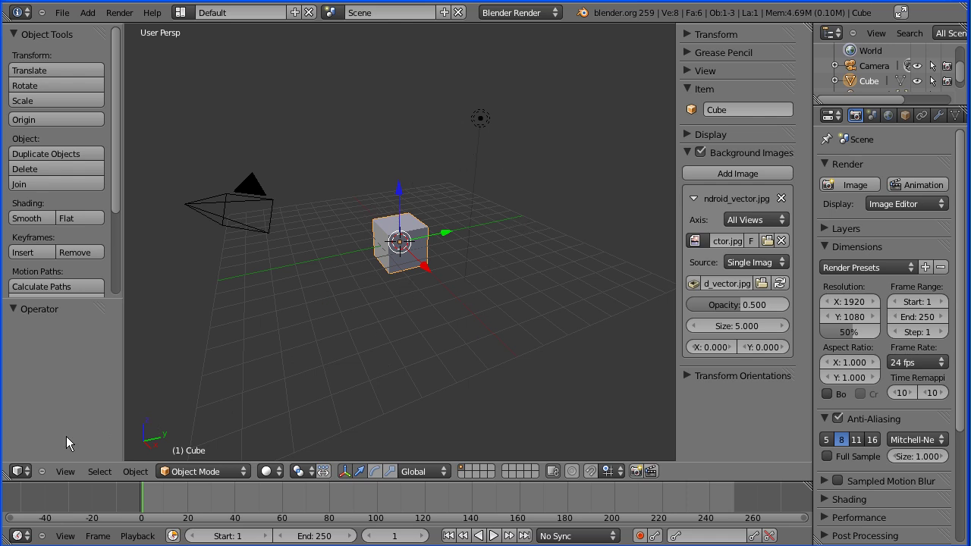
- Switch to a front orthographic view and zoom in on the Android reference image
click(66, 472)
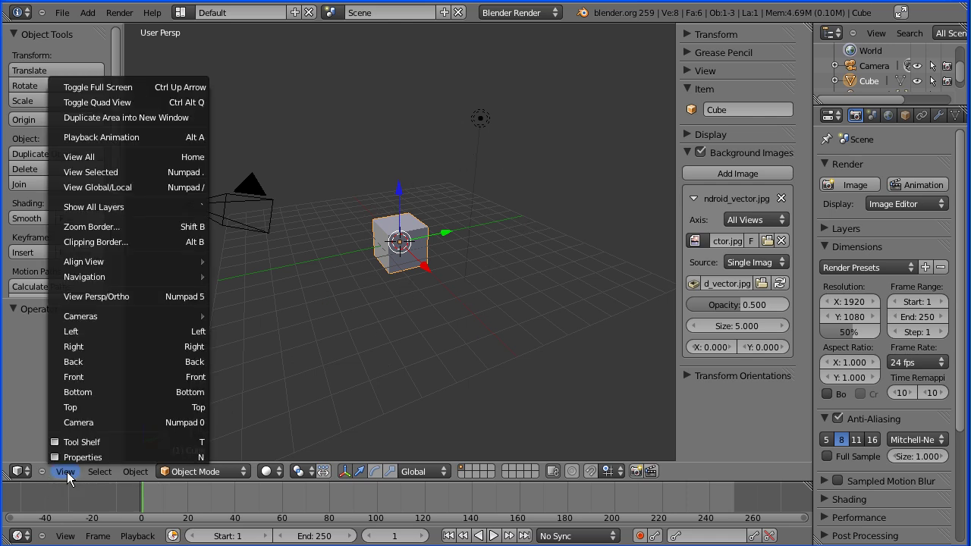
click(76, 377)
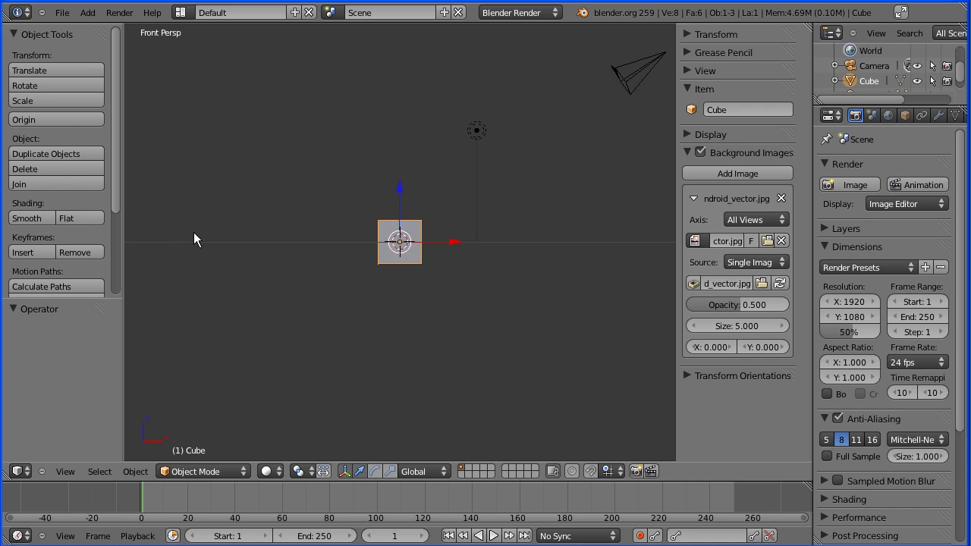
click(67, 471)
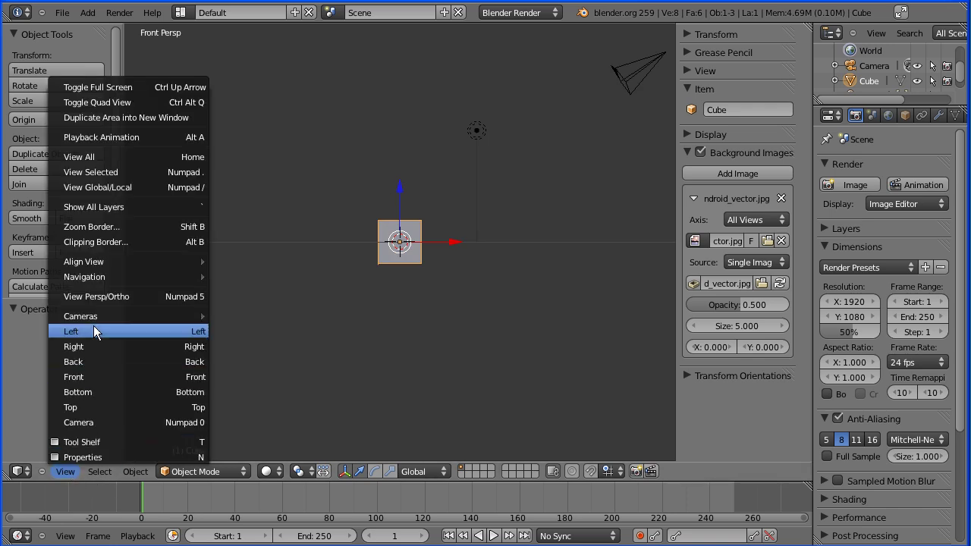
click(117, 296)
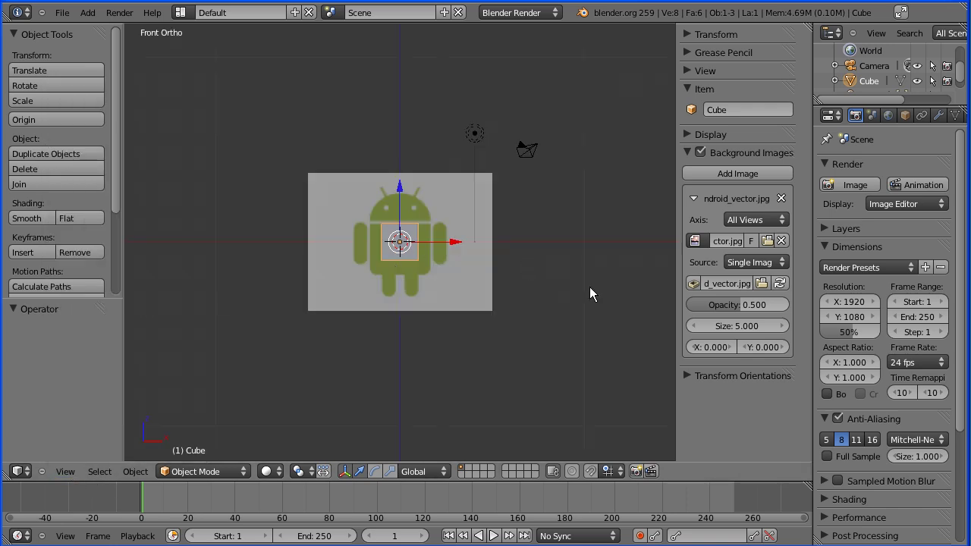
scroll(594, 288, up, 4)
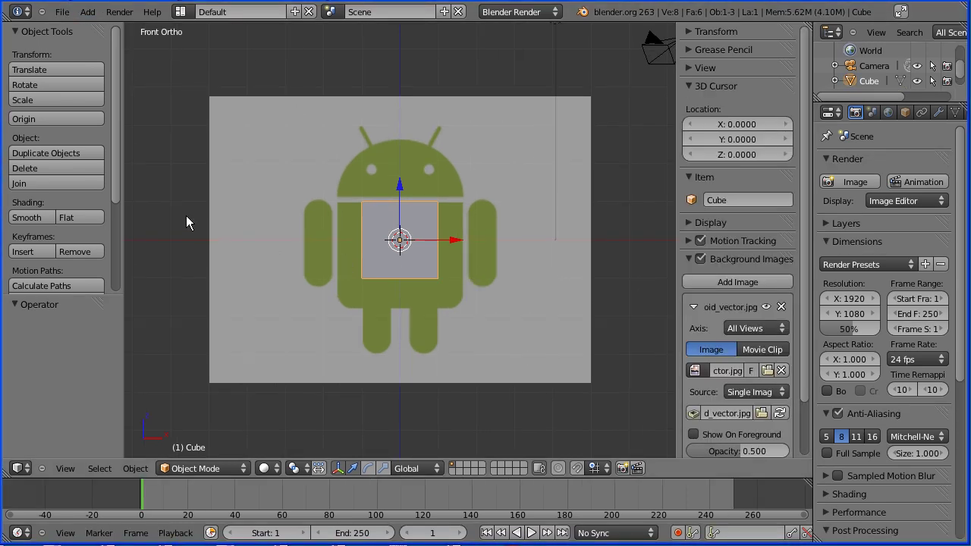
- Delete the default cube and add a cylinder with Triangle Fan cap fill
click(72, 168)
click(72, 168)
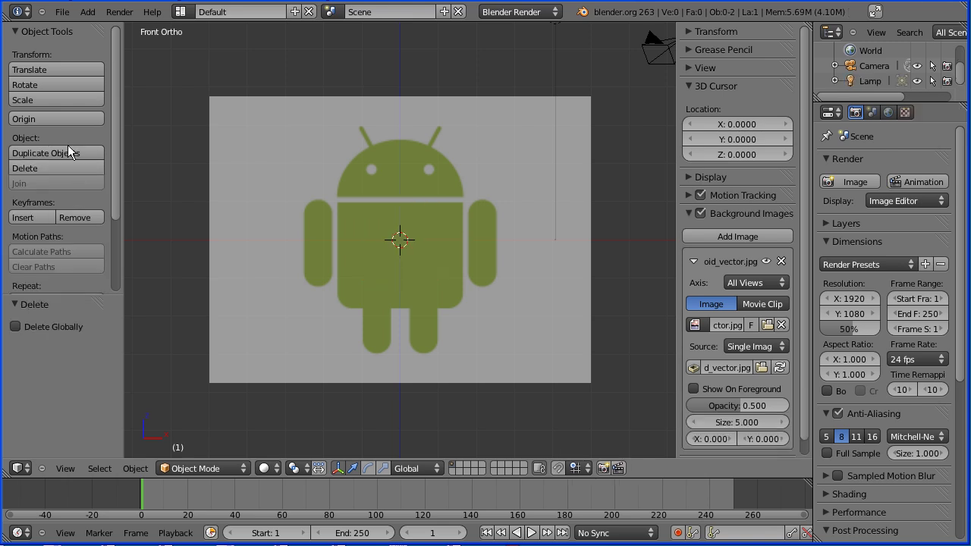
click(85, 12)
mouse_move(95, 28)
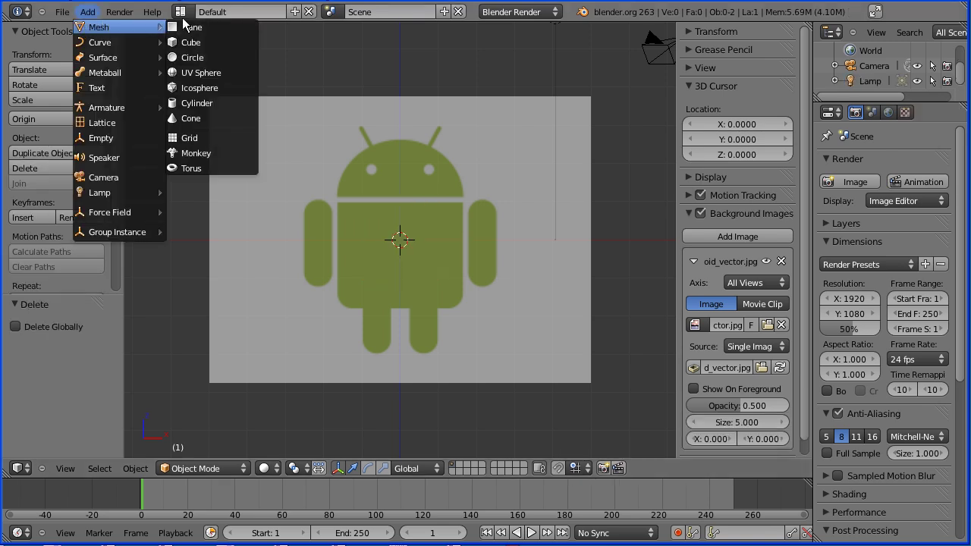
click(239, 104)
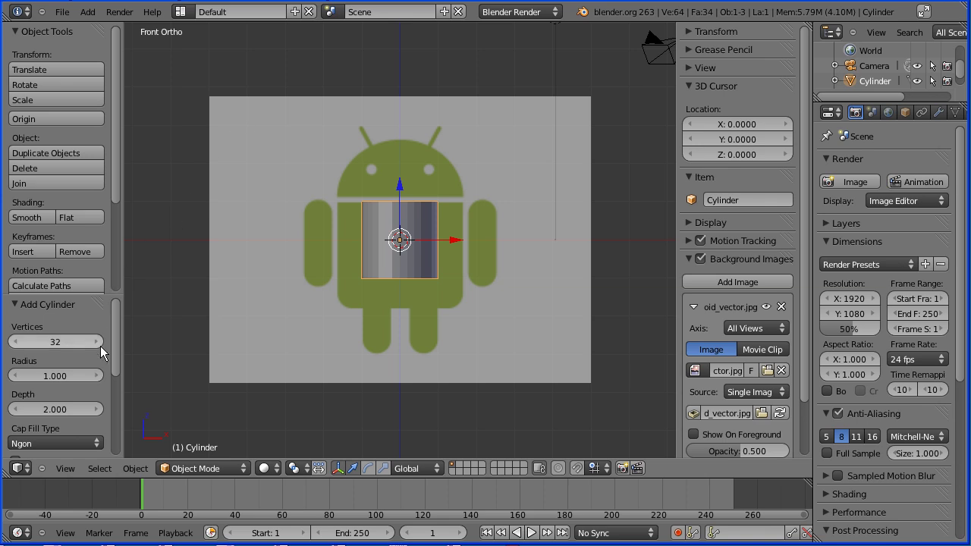
click(56, 444)
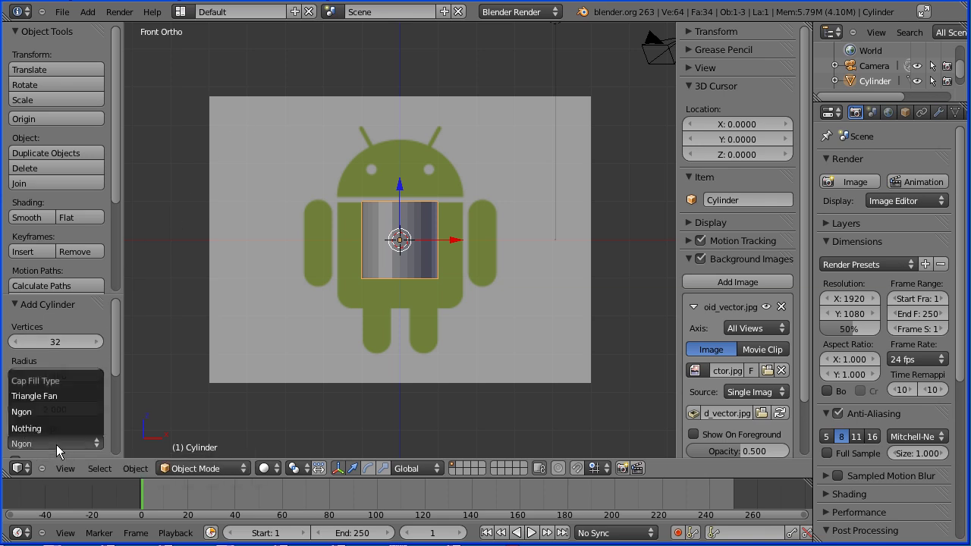
click(85, 393)
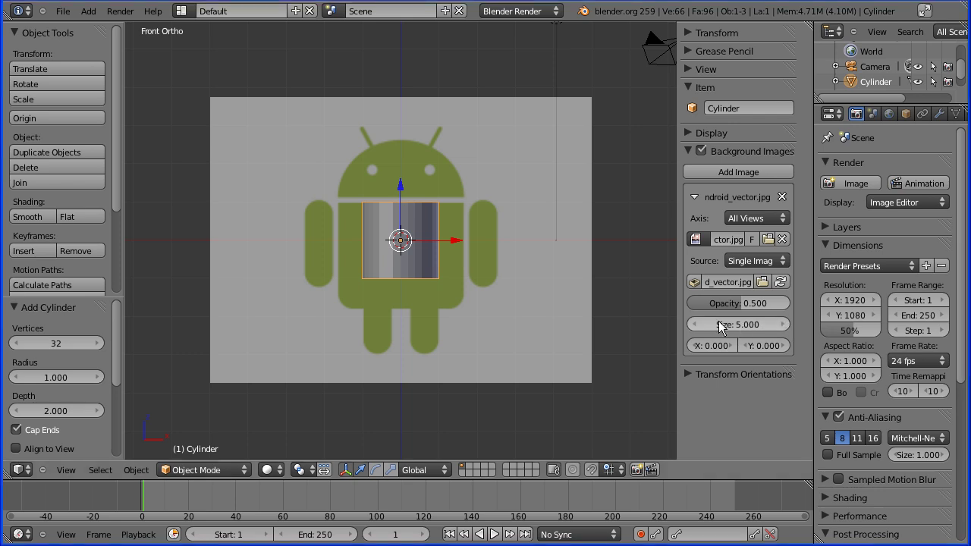
- Reduce the background image size toward 3.5
click(692, 324)
click(692, 324)
click(693, 324)
click(693, 323)
click(692, 323)
click(693, 324)
click(693, 324)
click(692, 324)
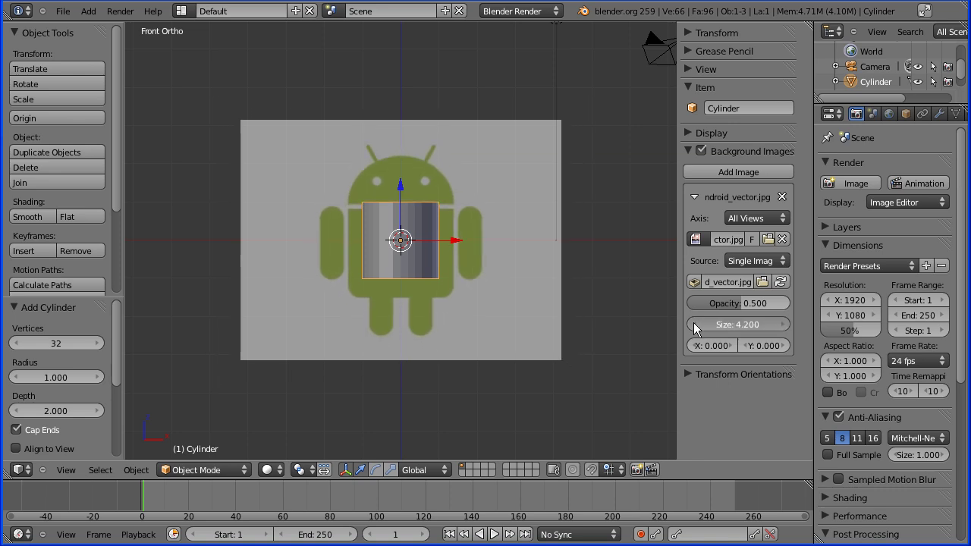
click(692, 324)
click(692, 324)
click(693, 324)
click(692, 324)
click(693, 324)
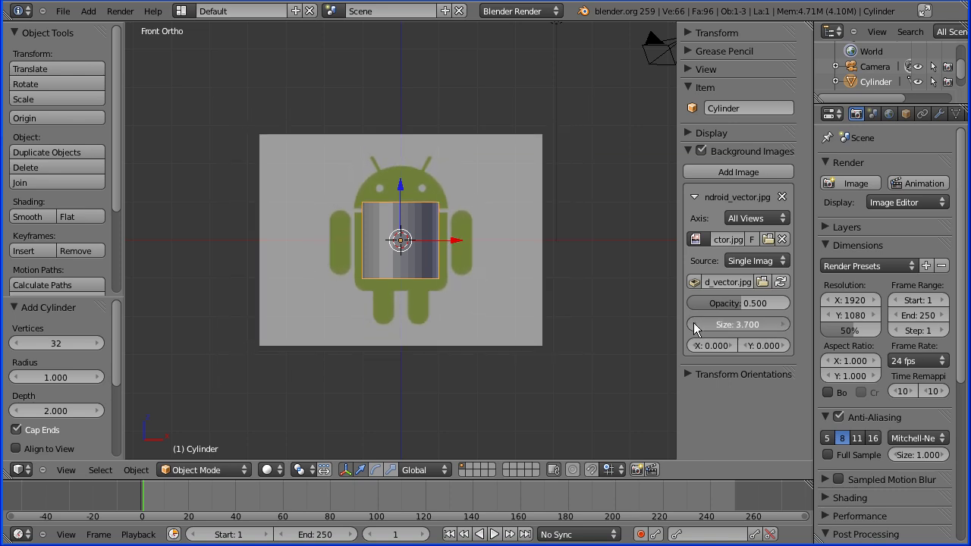
click(692, 324)
click(692, 324)
scroll(635, 298, up, 4)
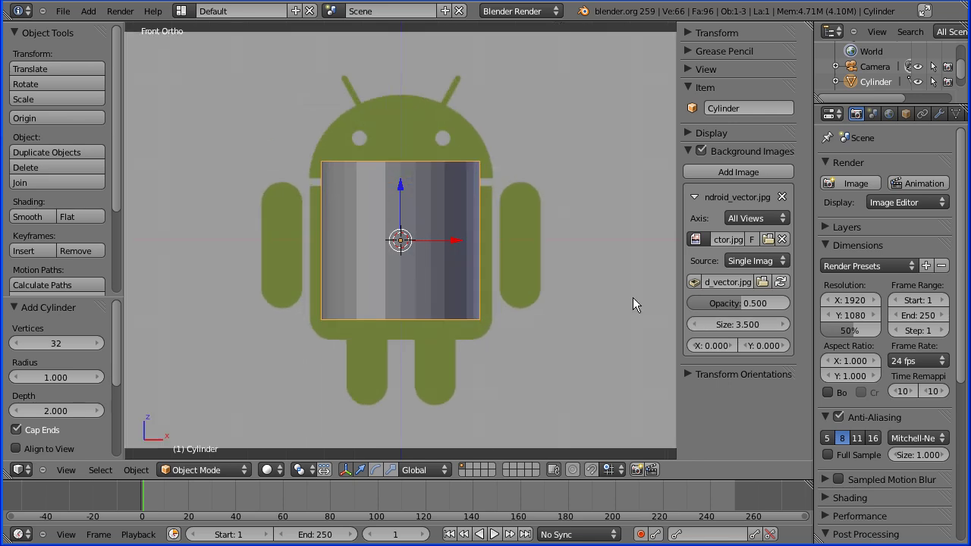
scroll(571, 298, up, 3)
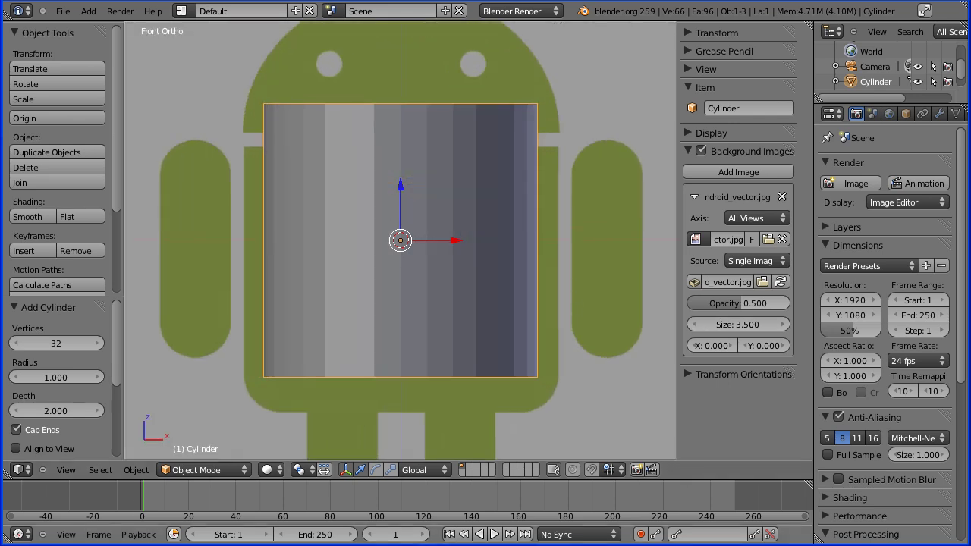
- Switch to wireframe shading and shrink the background image to 3.1 to match the cylinder
click(269, 469)
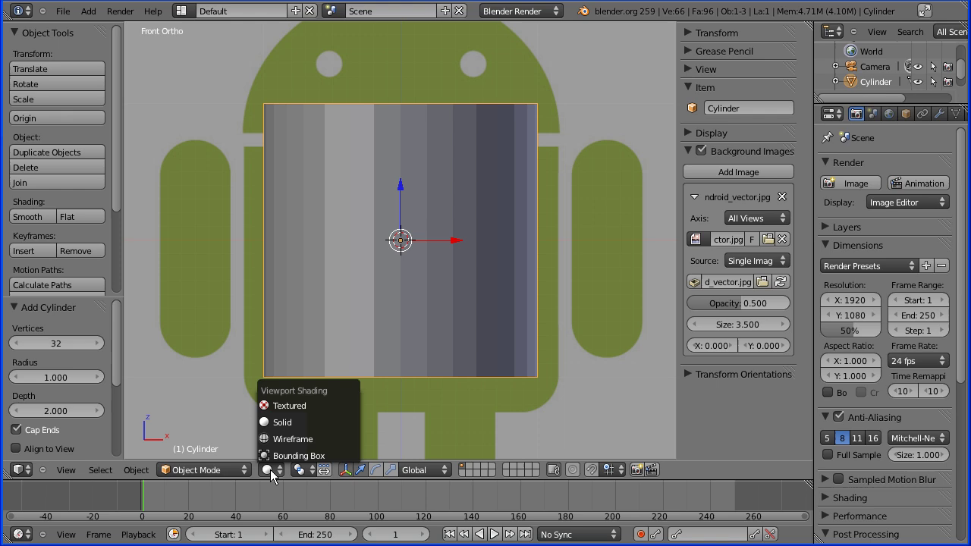
click(301, 437)
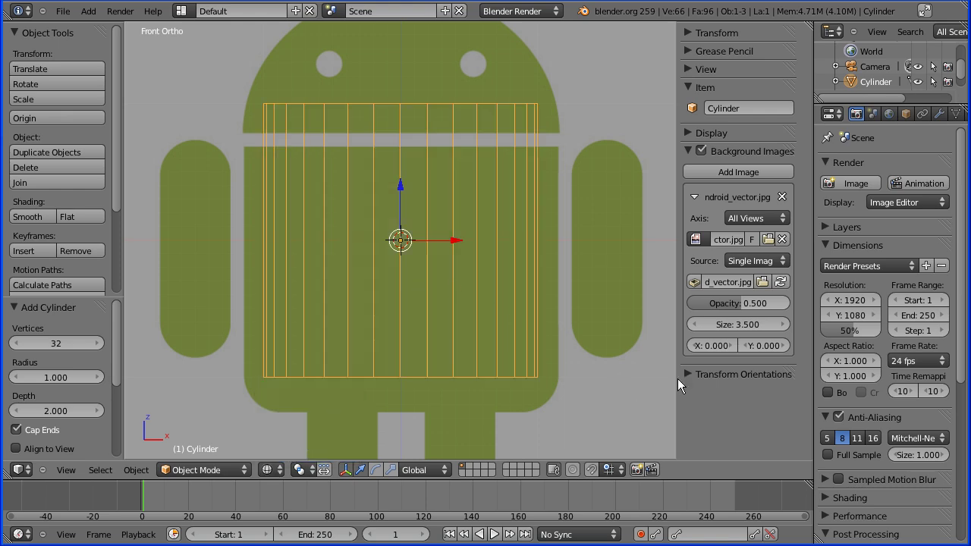
click(694, 324)
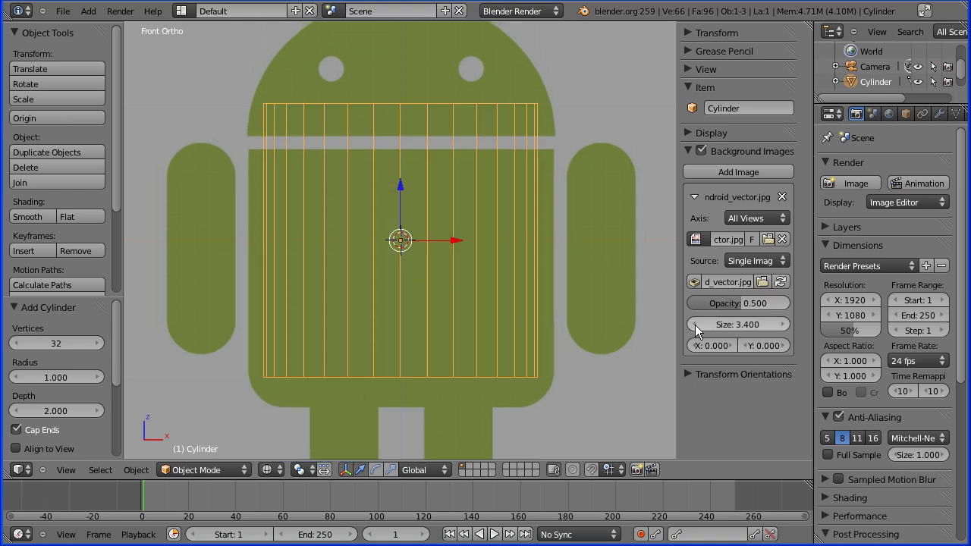
click(695, 325)
click(694, 324)
click(695, 324)
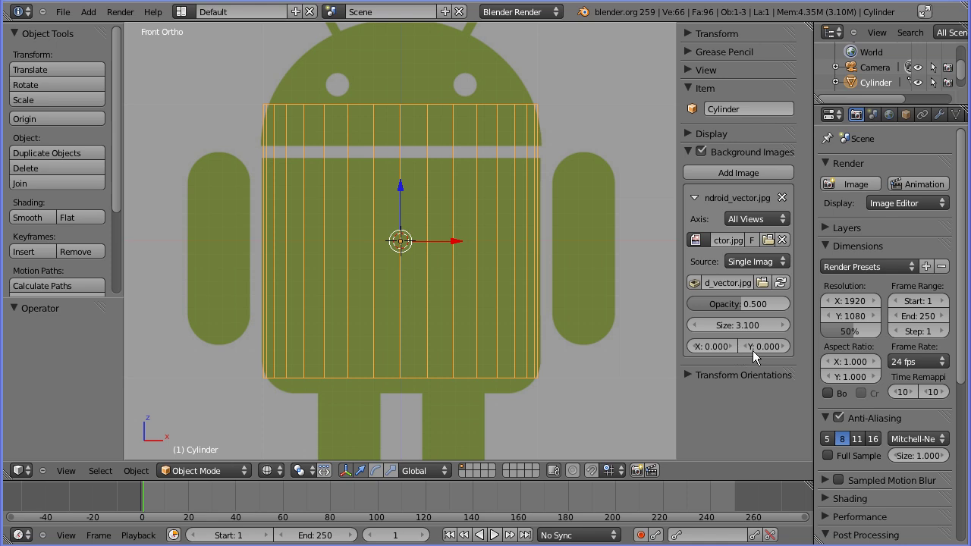
- Offset the background image up to Y 0.300 and widen the Properties editor
click(785, 346)
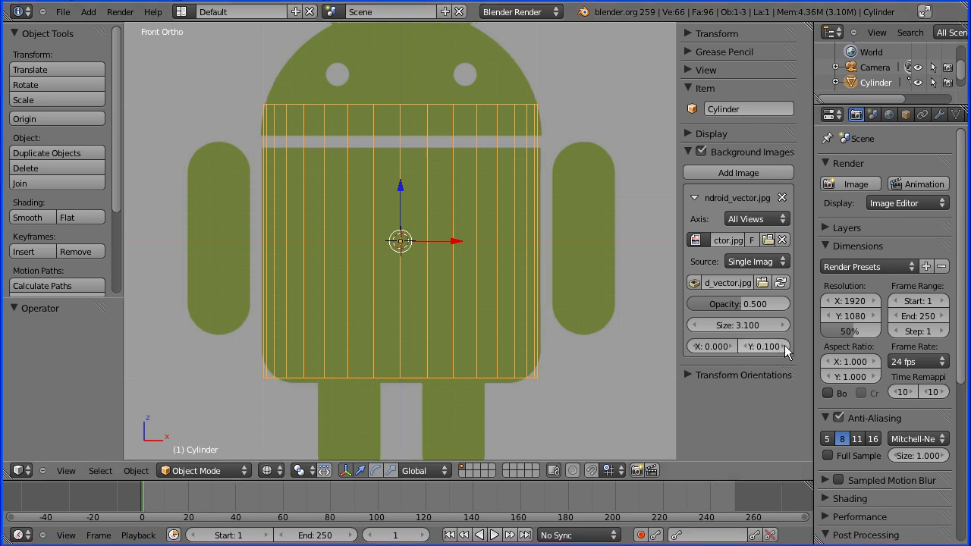
click(785, 346)
click(784, 346)
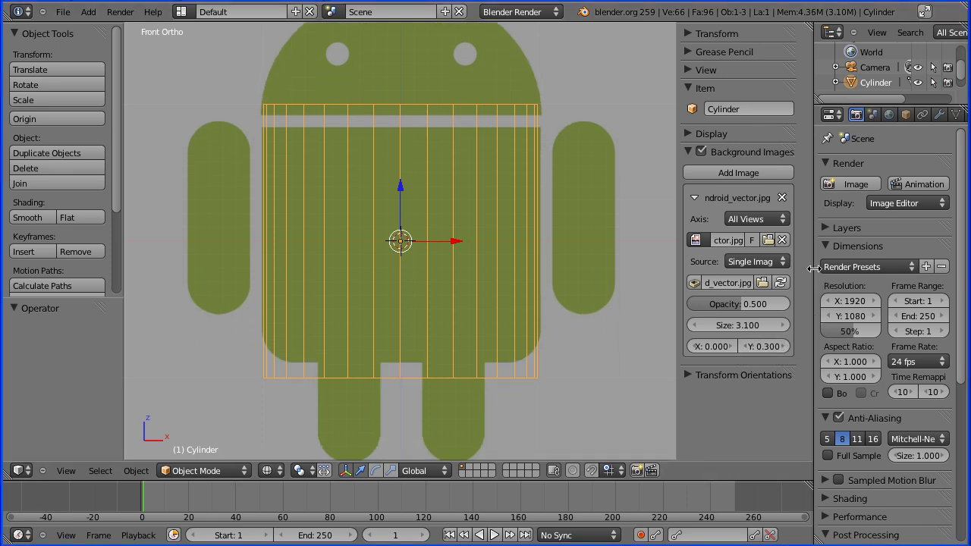
drag(811, 268, 763, 268)
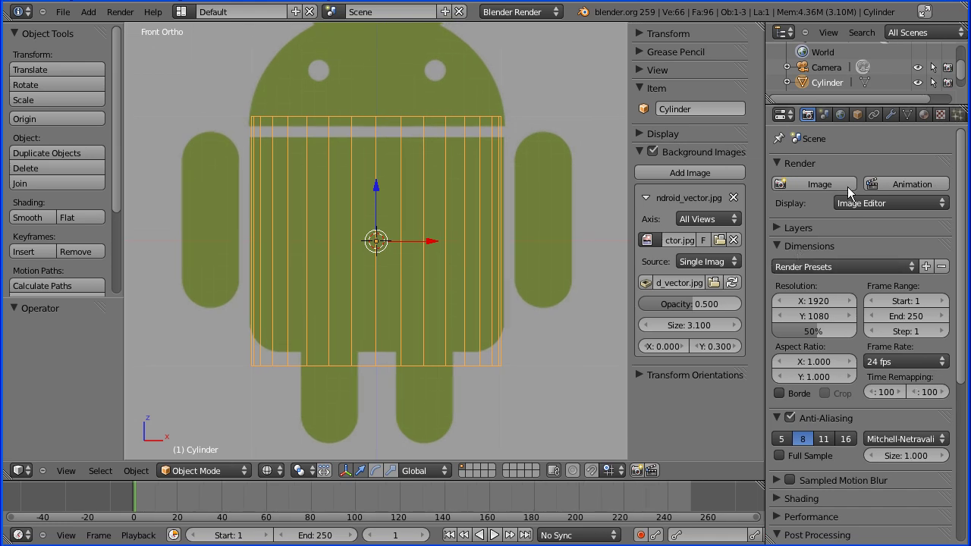
- Lower the cylinder's Scale Z to 0.860 in the Object properties
click(855, 114)
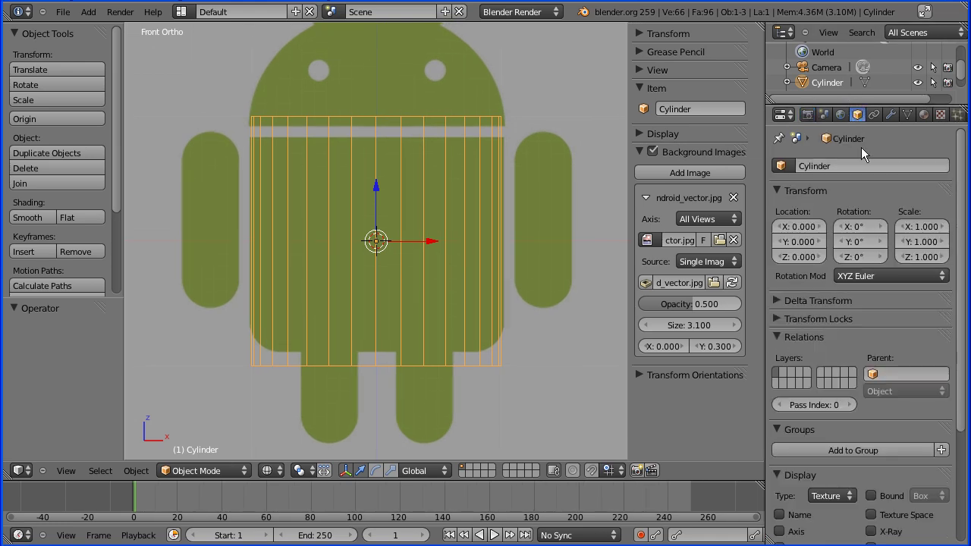
click(902, 255)
click(902, 256)
click(901, 257)
click(901, 257)
click(901, 257)
click(901, 257)
click(900, 257)
click(900, 257)
click(901, 257)
click(901, 257)
click(901, 258)
click(901, 257)
click(901, 257)
click(901, 257)
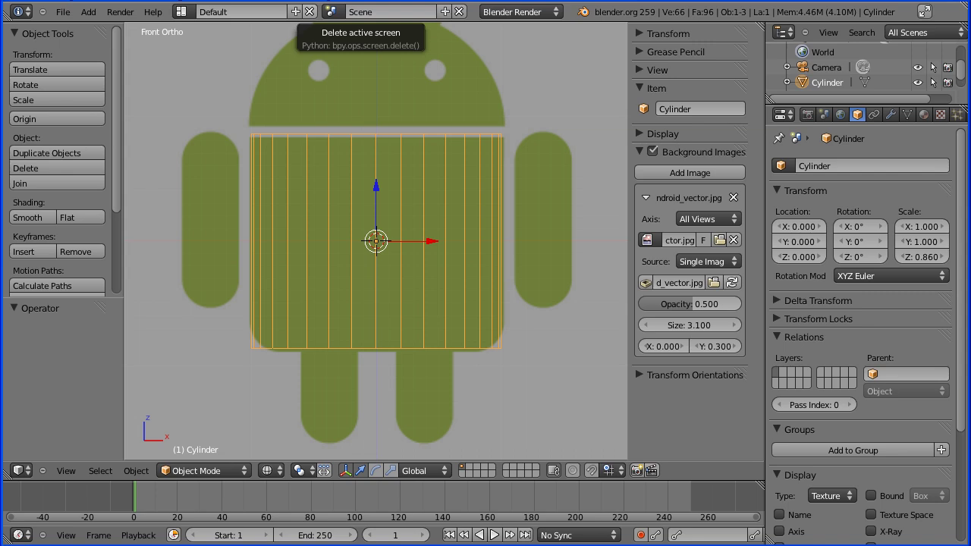
click(219, 471)
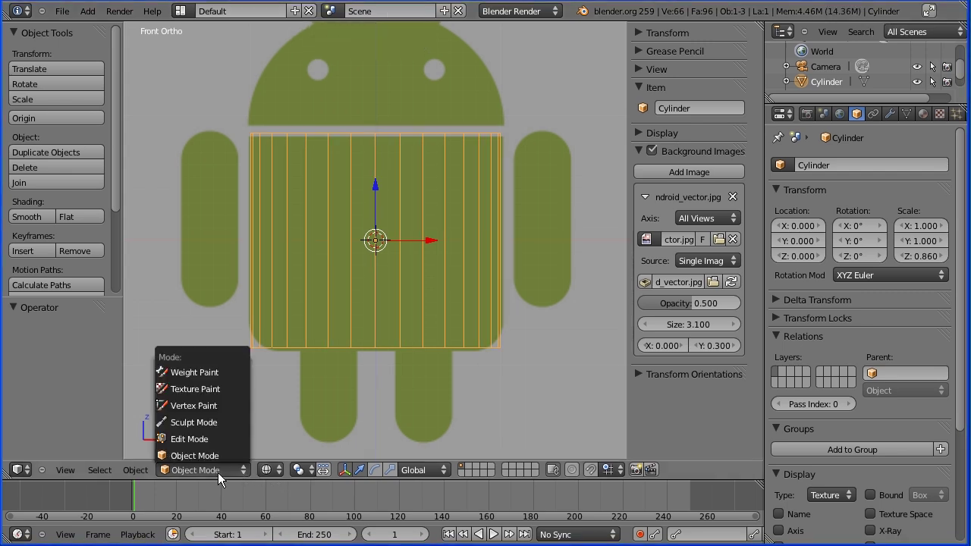
- In Edit Mode, add a loop cut around the cylinder slid down to 0.75
click(209, 440)
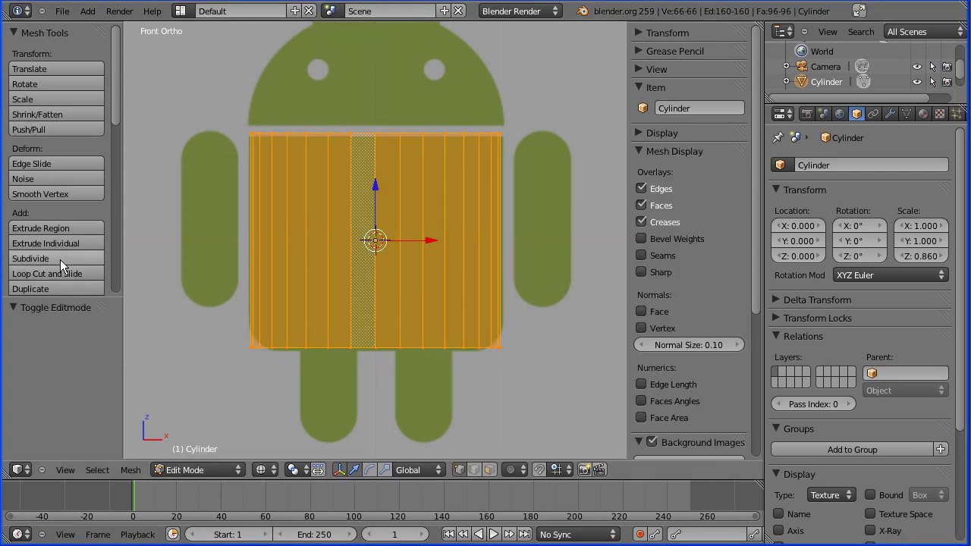
click(86, 274)
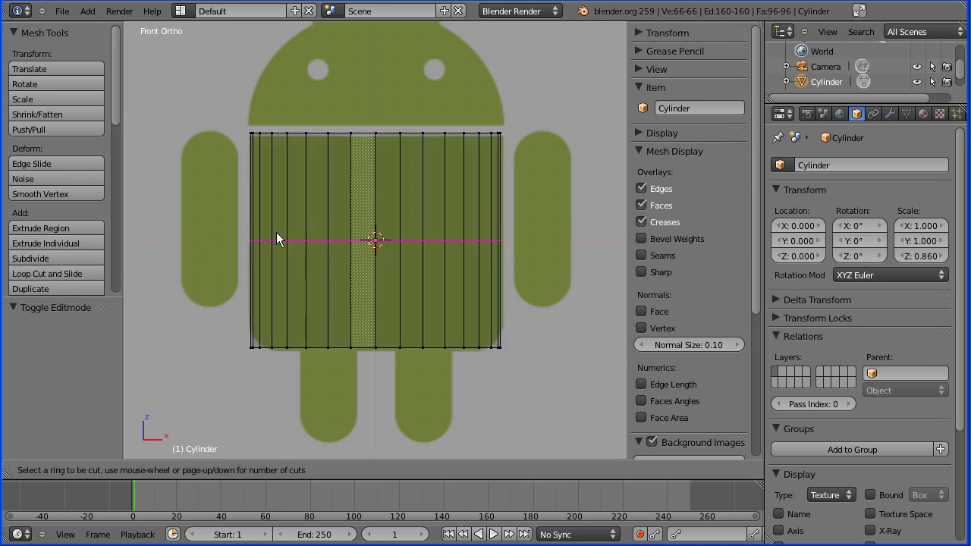
click(276, 233)
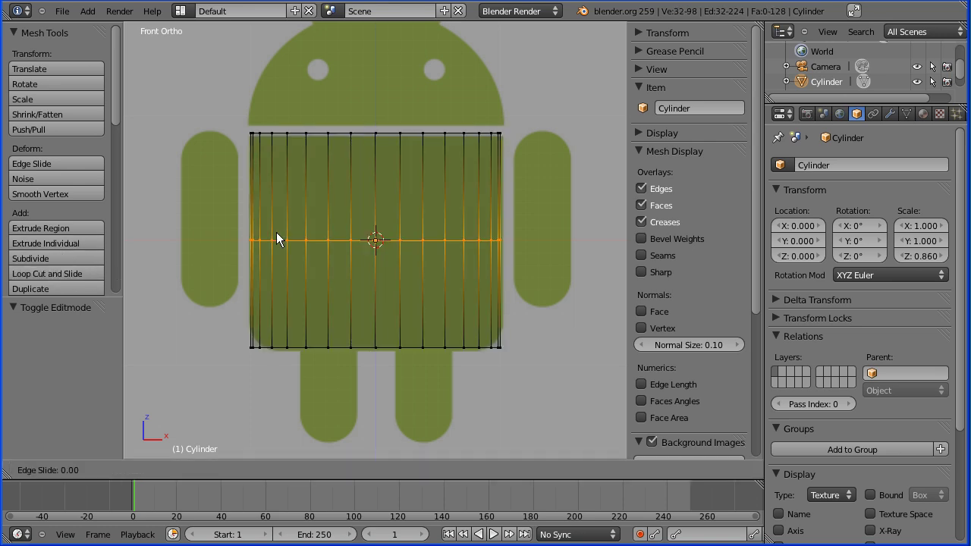
click(294, 313)
- Hide the background image, view the cylinder from Bottom, and use Solid shading
key(Tab)
key(Tab)
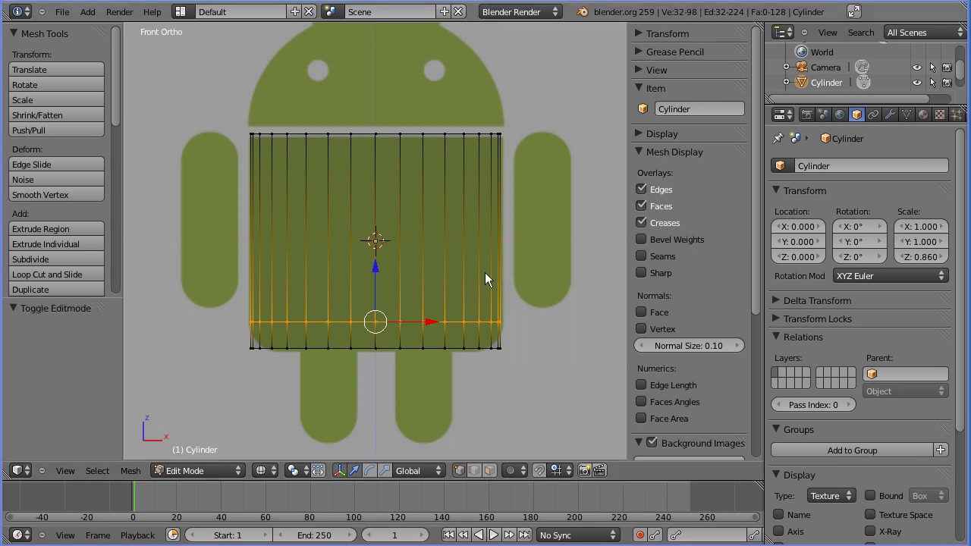
click(652, 442)
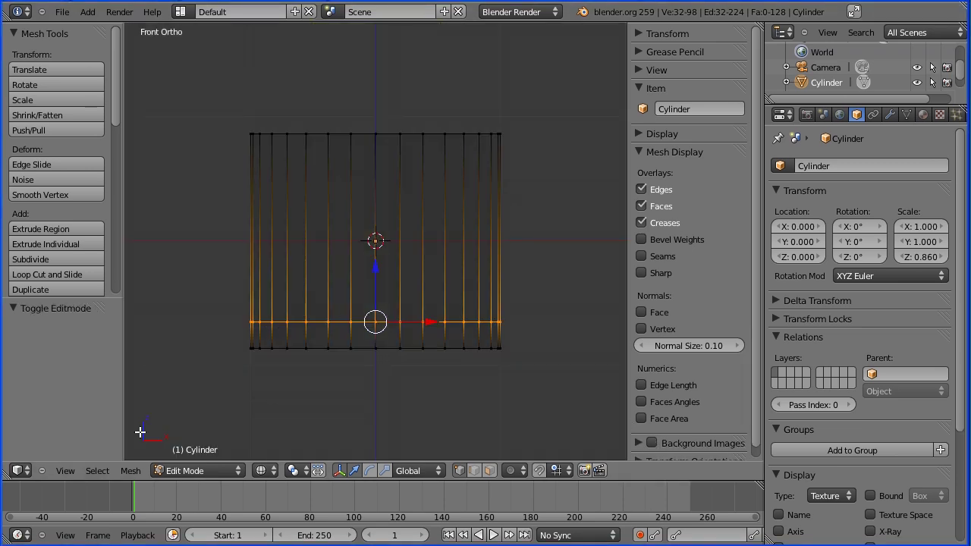
click(71, 472)
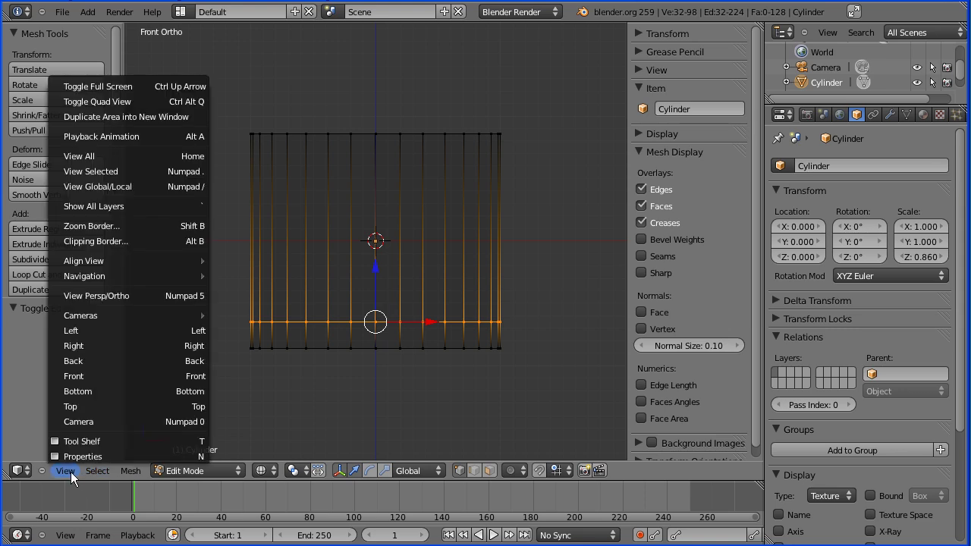
click(103, 389)
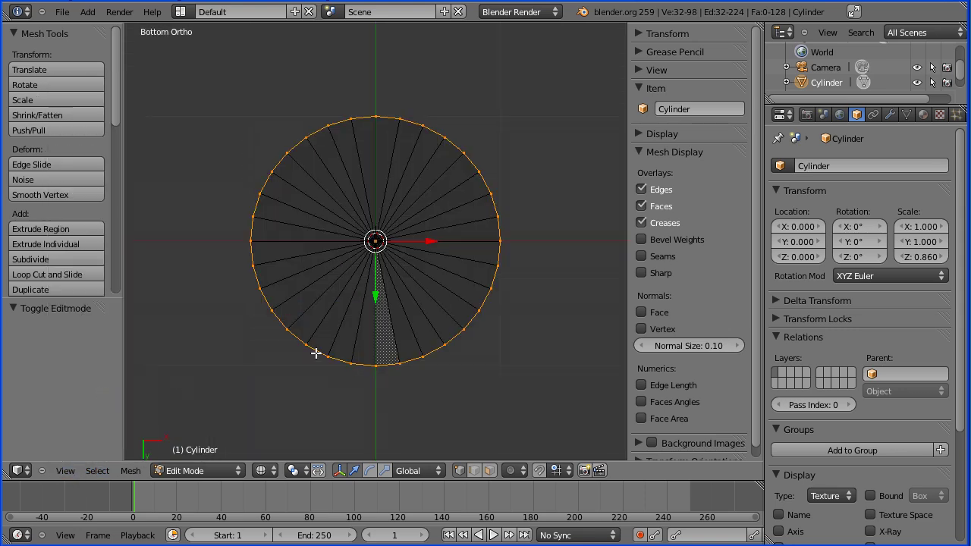
click(263, 470)
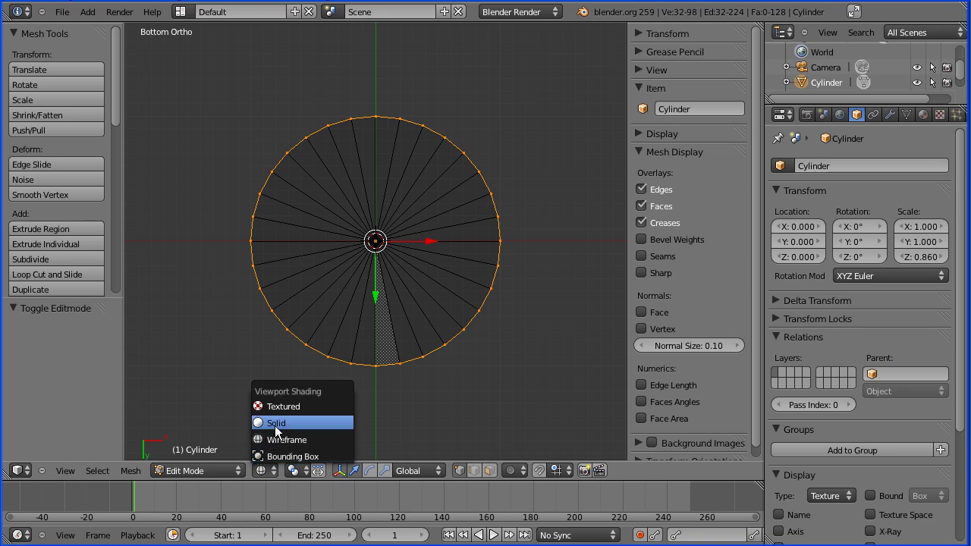
click(281, 429)
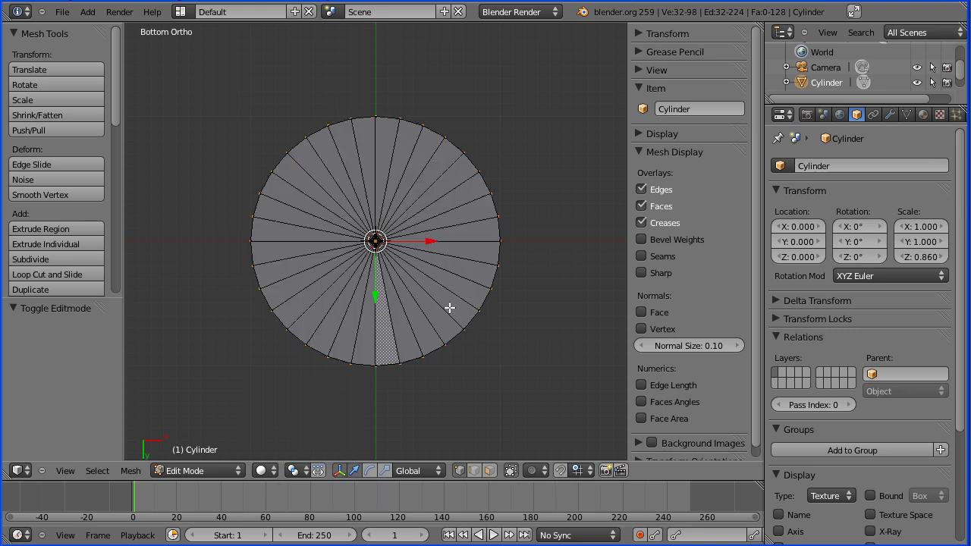
- Subdivide the bottom cap's spokes with 2 cuts and select the middle ring loop
click(474, 471)
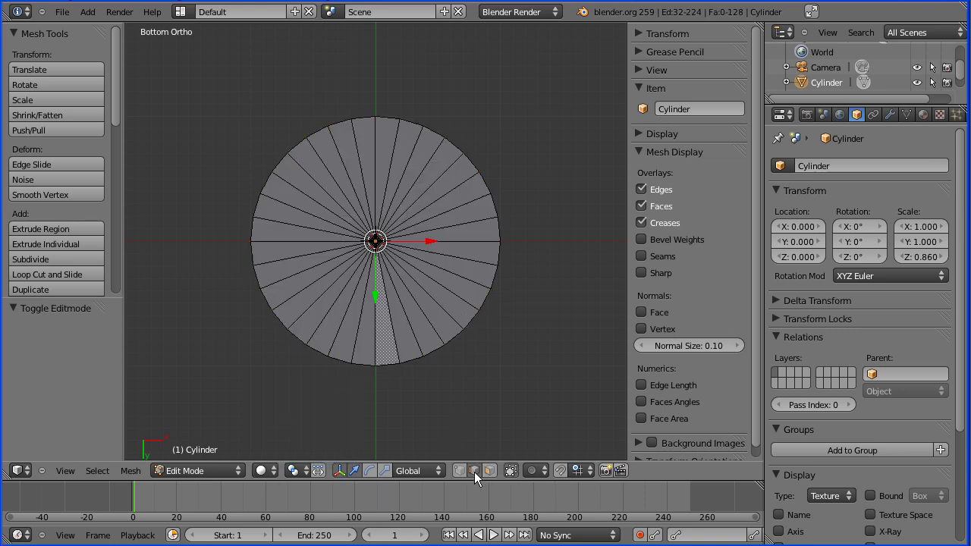
right_click(413, 299)
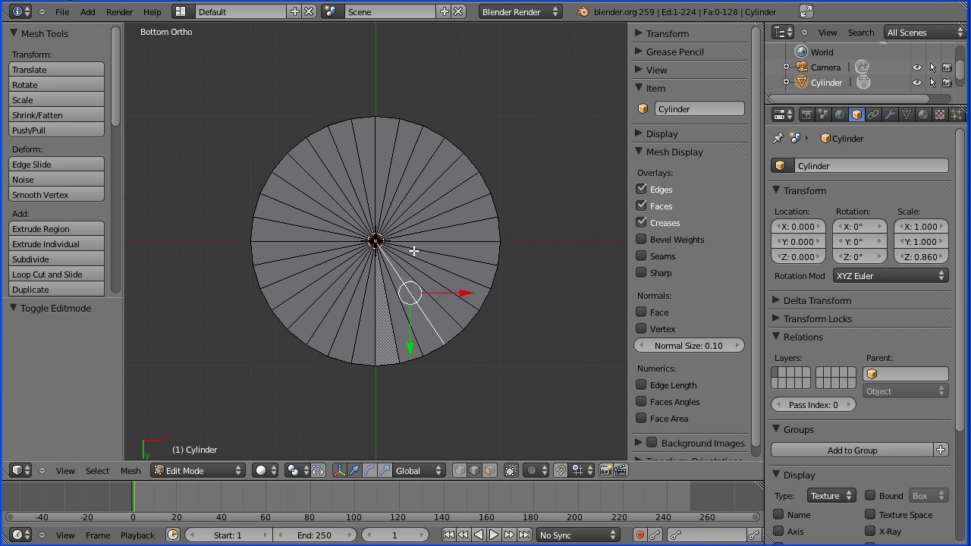
key(b)
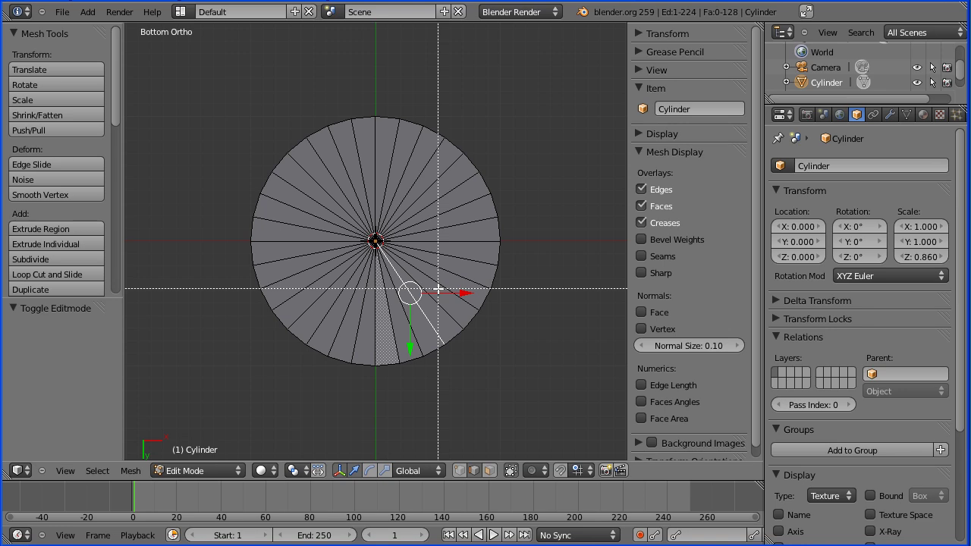
drag(439, 285, 329, 199)
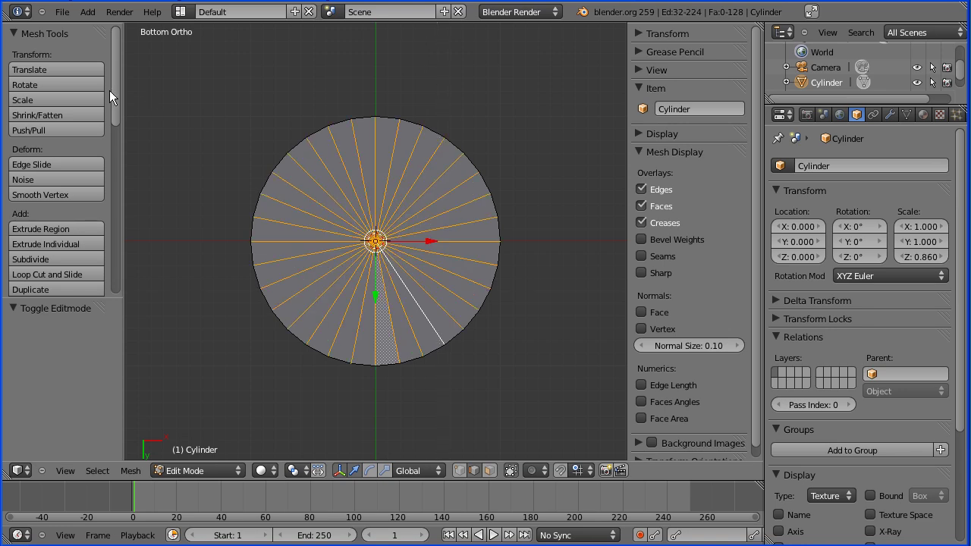
click(55, 259)
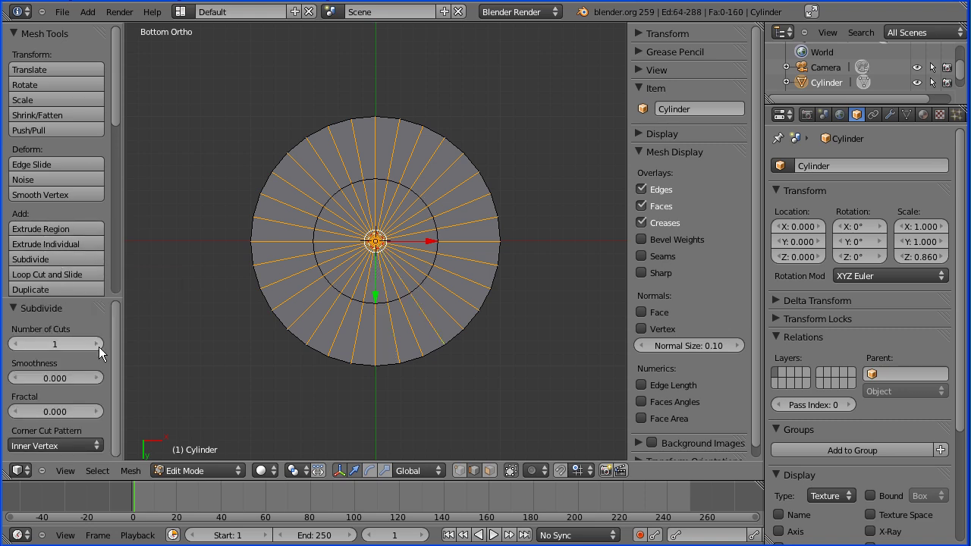
click(98, 343)
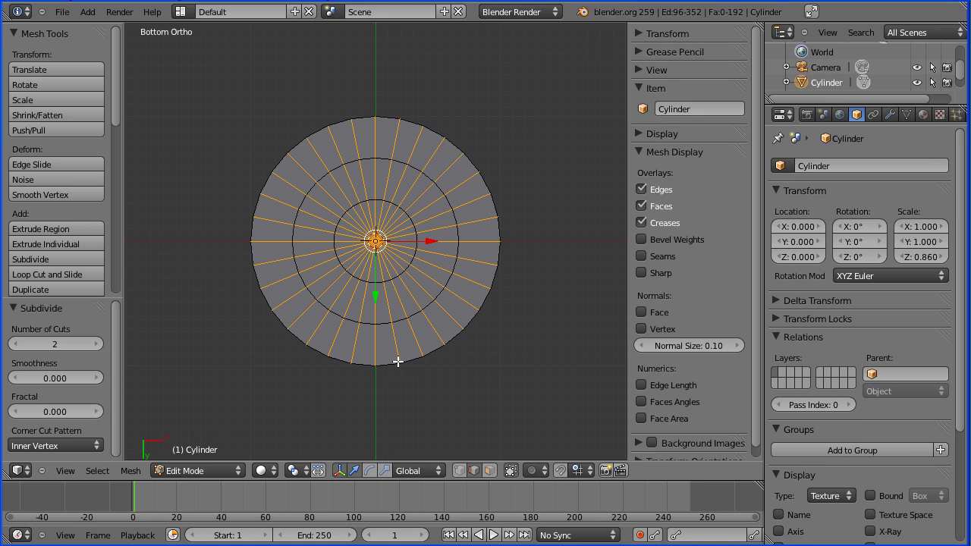
alt+right_click(401, 321)
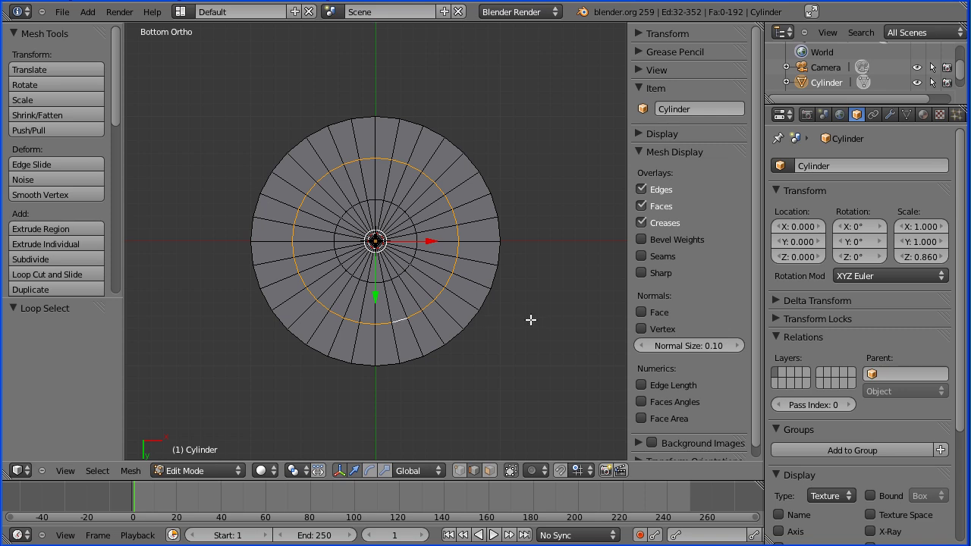
- Scale the selected ring up to 1.189 and the outer rim loop down to 0.942
key(s)
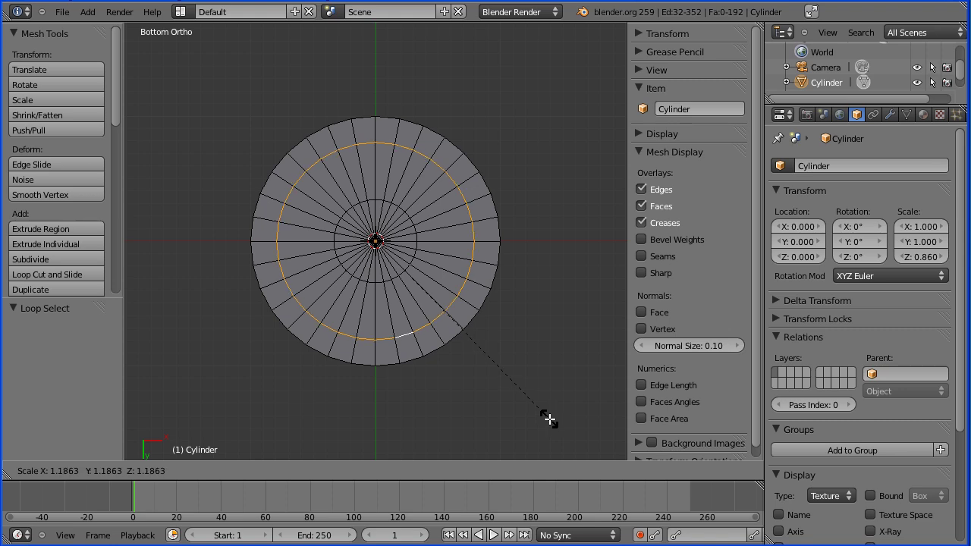
click(550, 419)
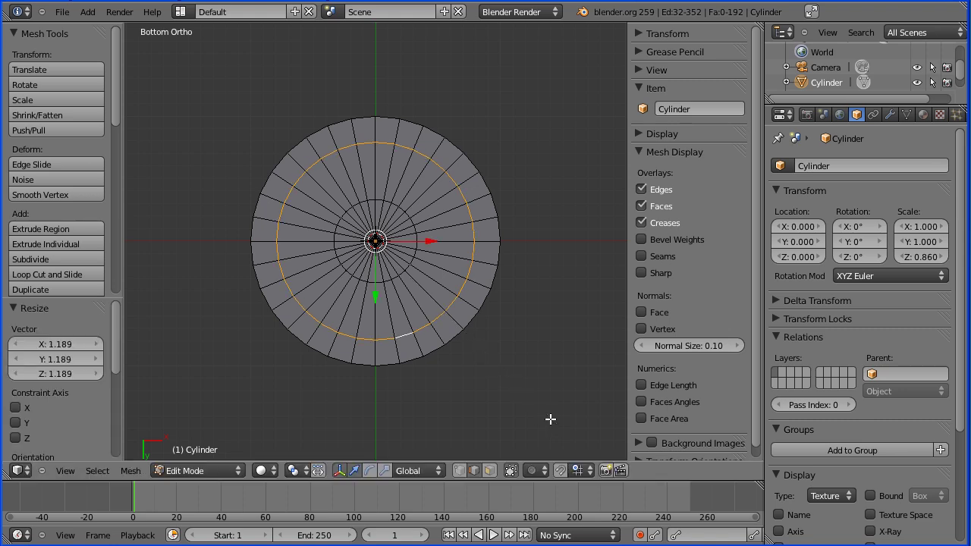
key(Tab)
key(Tab)
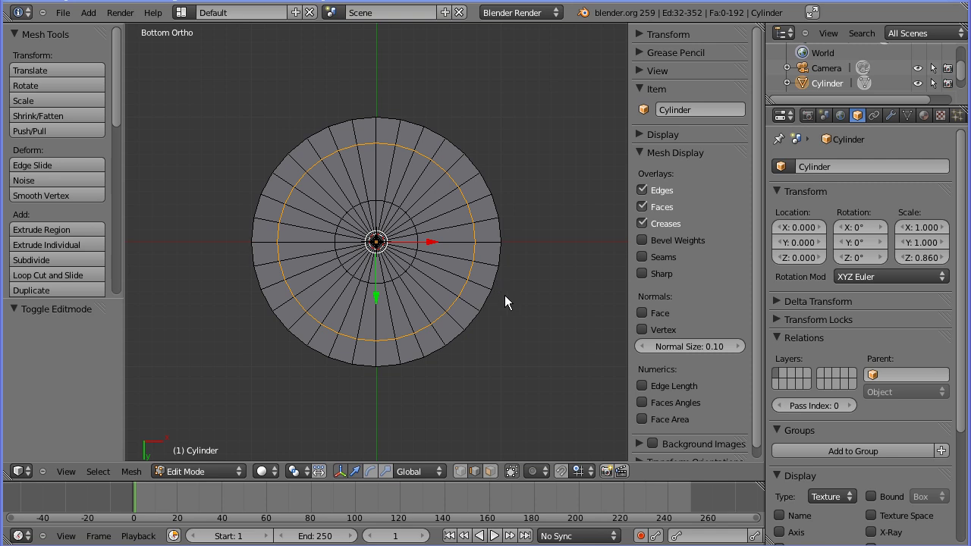
right_click(471, 321)
alt+right_click(471, 320)
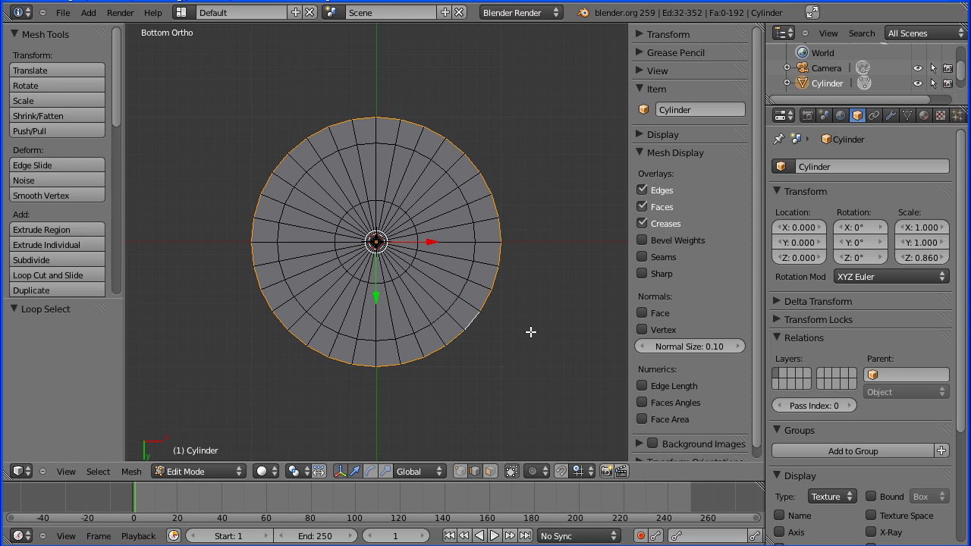
key(s)
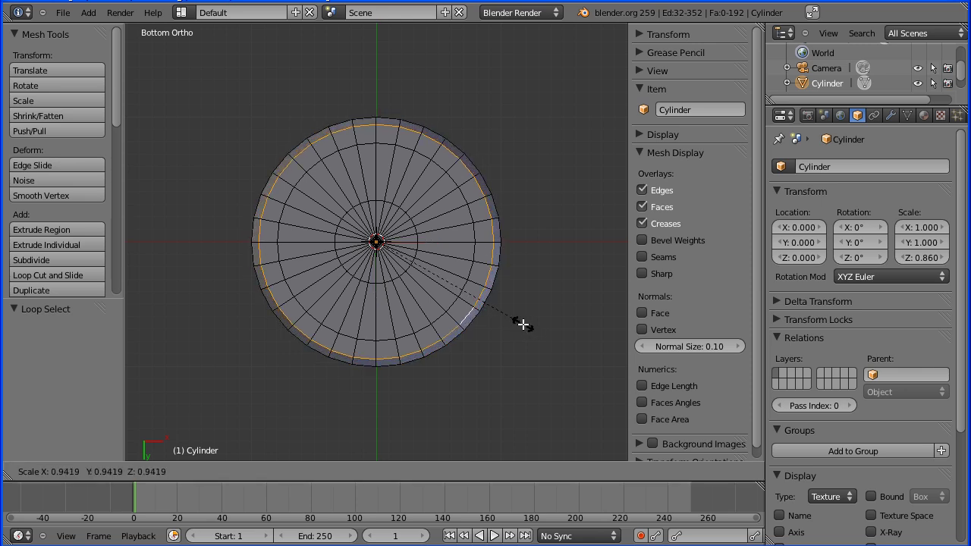
click(521, 324)
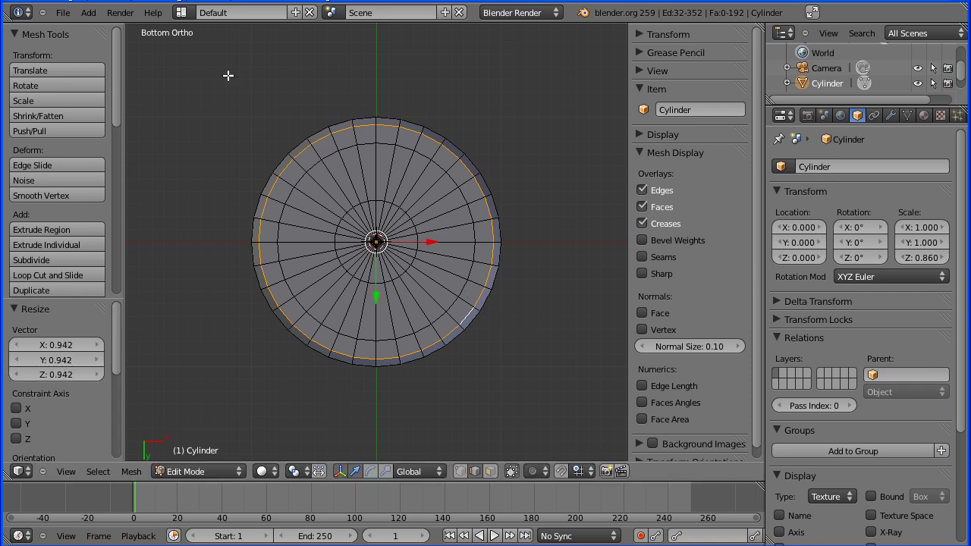
- Return to front view with the Android reference image shown again
click(67, 470)
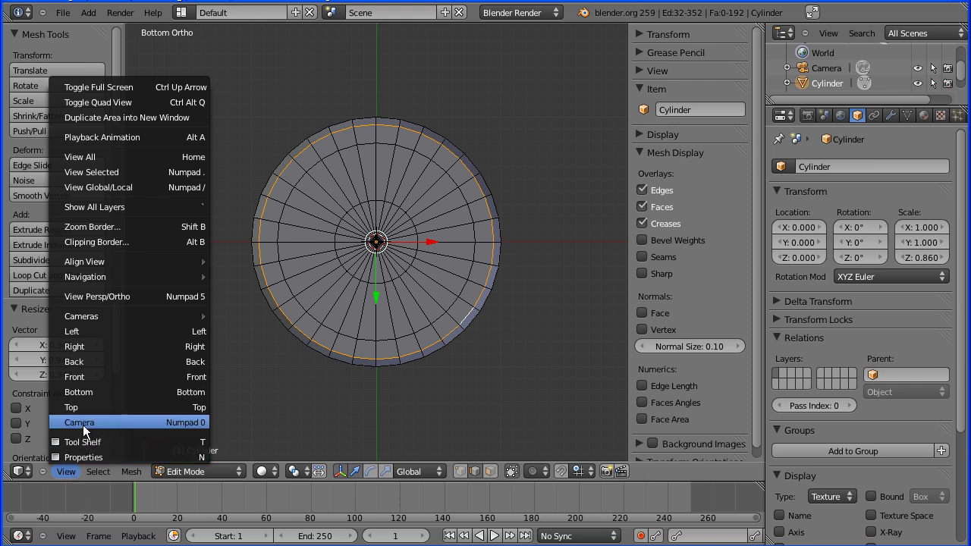
click(92, 377)
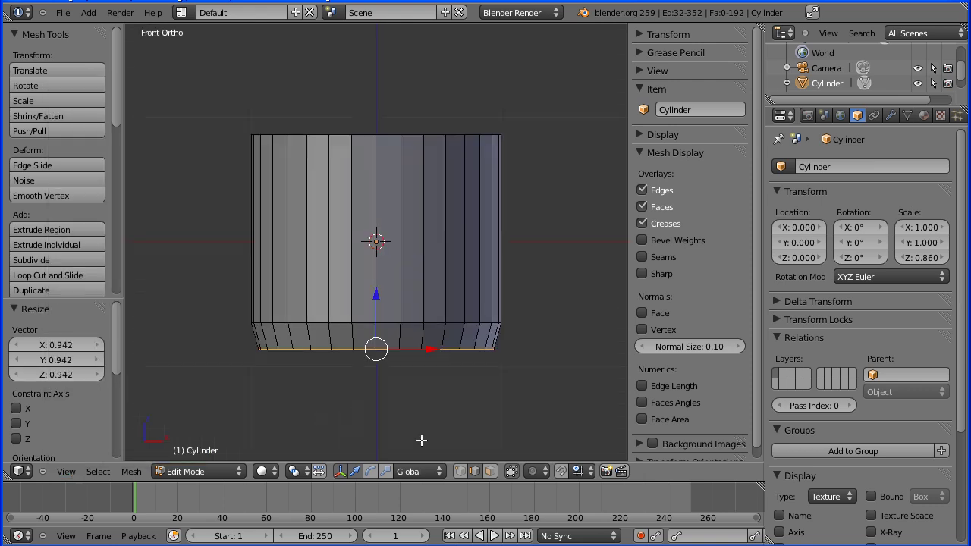
click(651, 443)
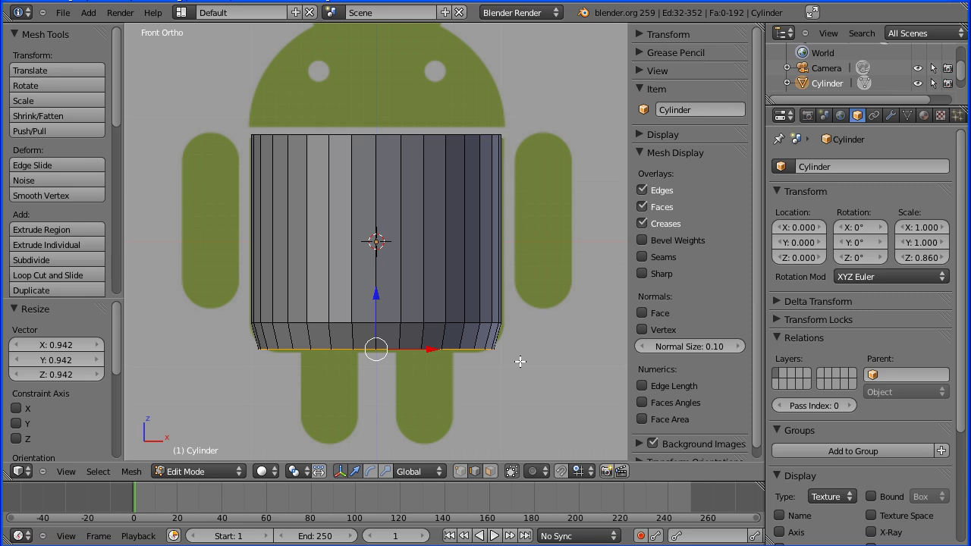
- Raise the bottom loop 0.0668 along Z, switch to vertex select, and expand Background Images settings
key(g)
key(z)
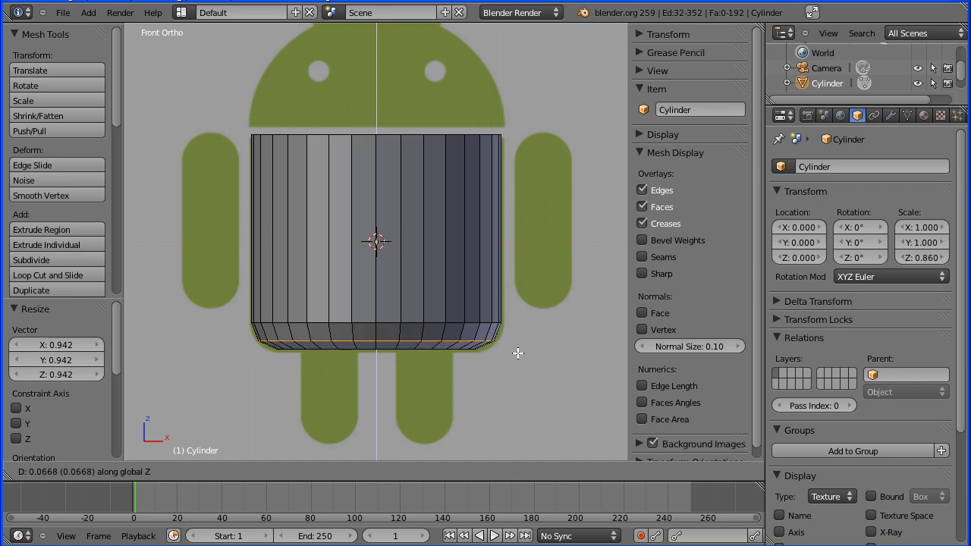
click(517, 352)
key(Tab)
key(Tab)
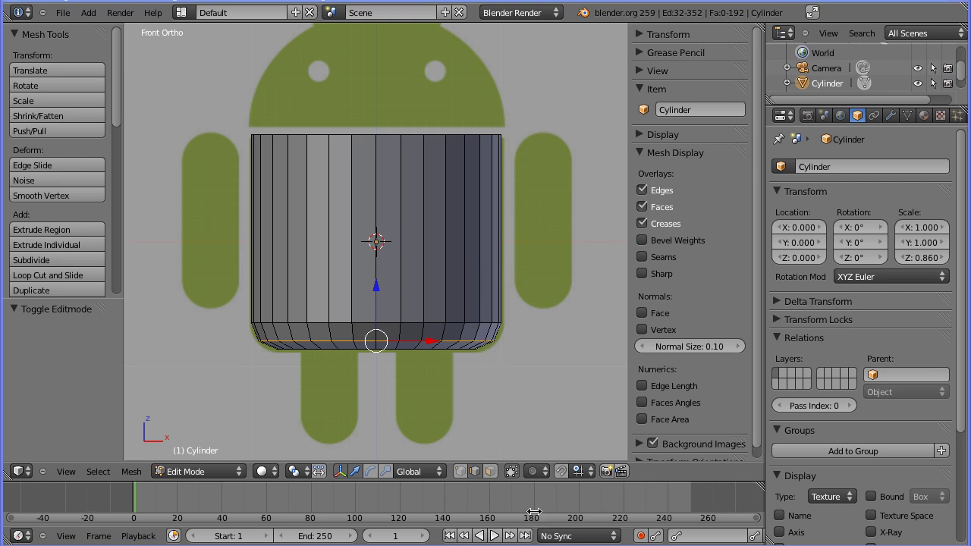
click(461, 471)
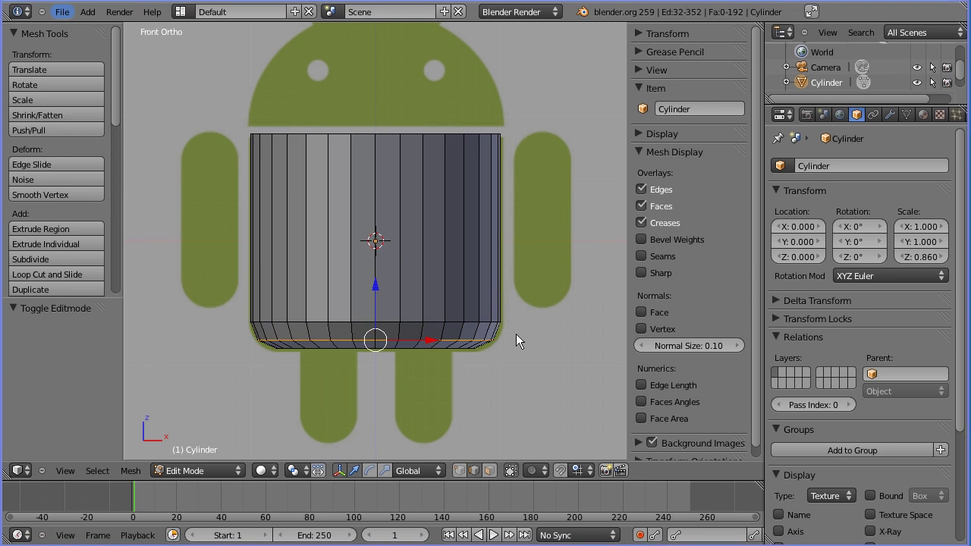
click(654, 444)
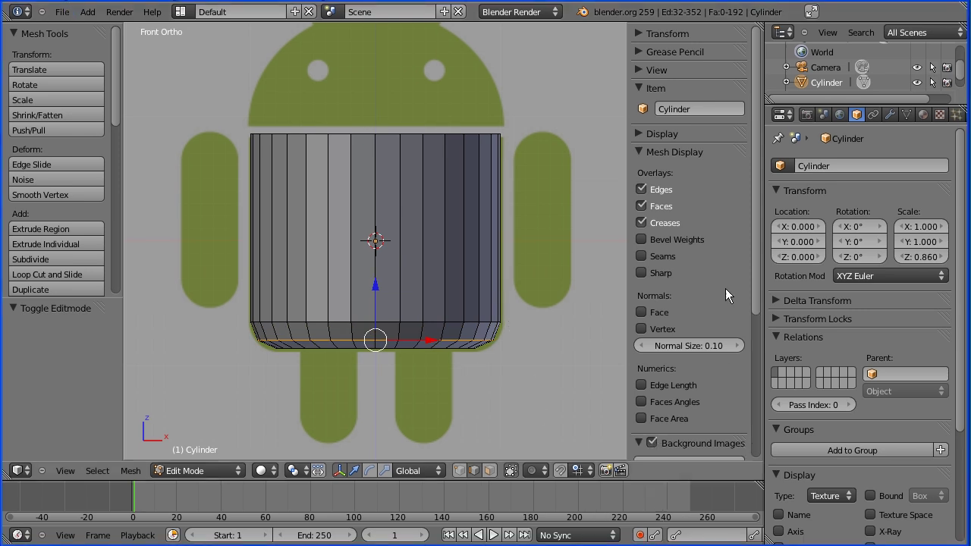
- Hide the reference image and create a new cylinder material named 'android'
click(651, 443)
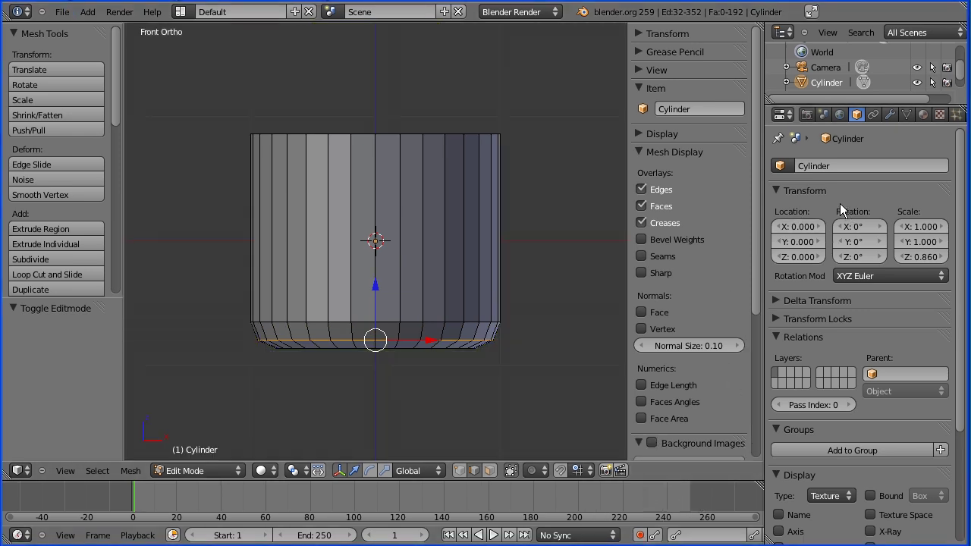
click(922, 114)
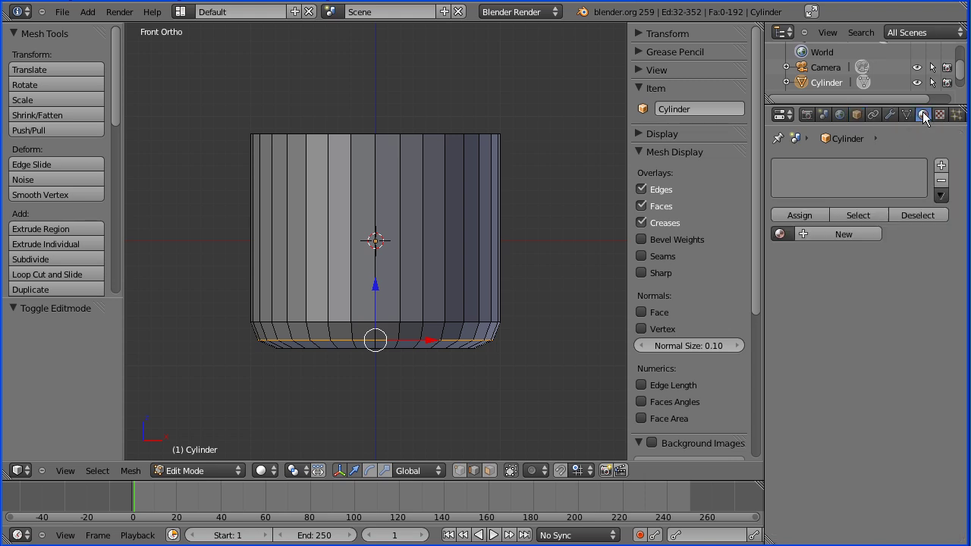
click(804, 236)
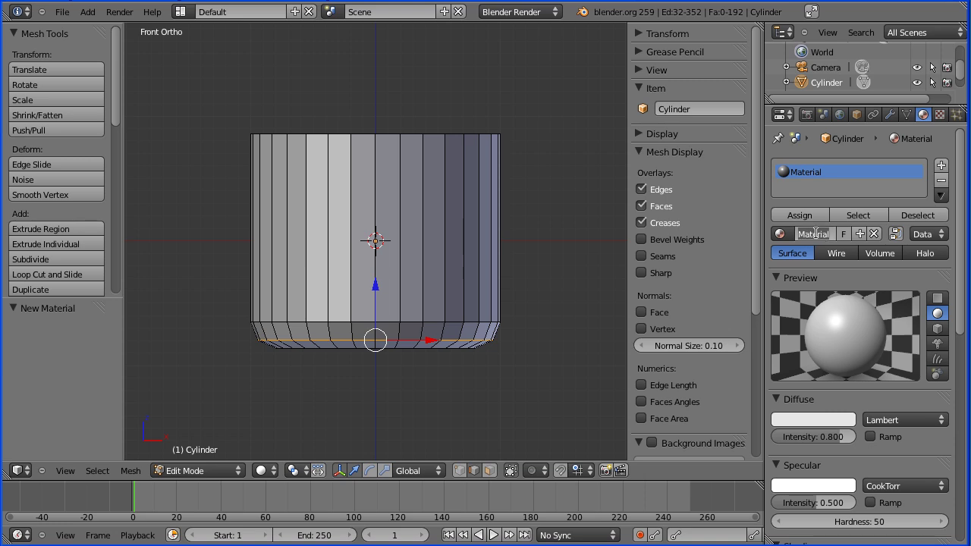
text(android)
key(Return)
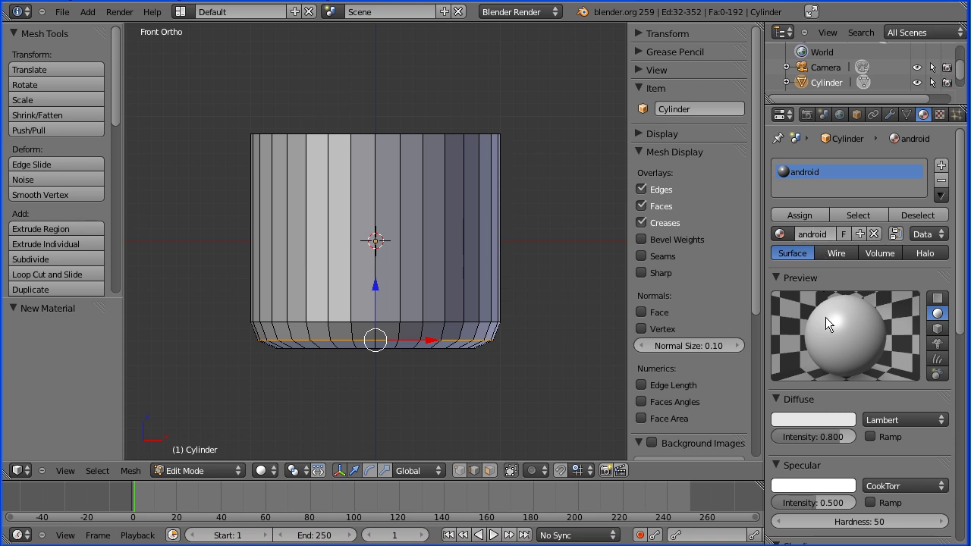
- Set the android material's diffuse colour to hex A4C639
click(816, 420)
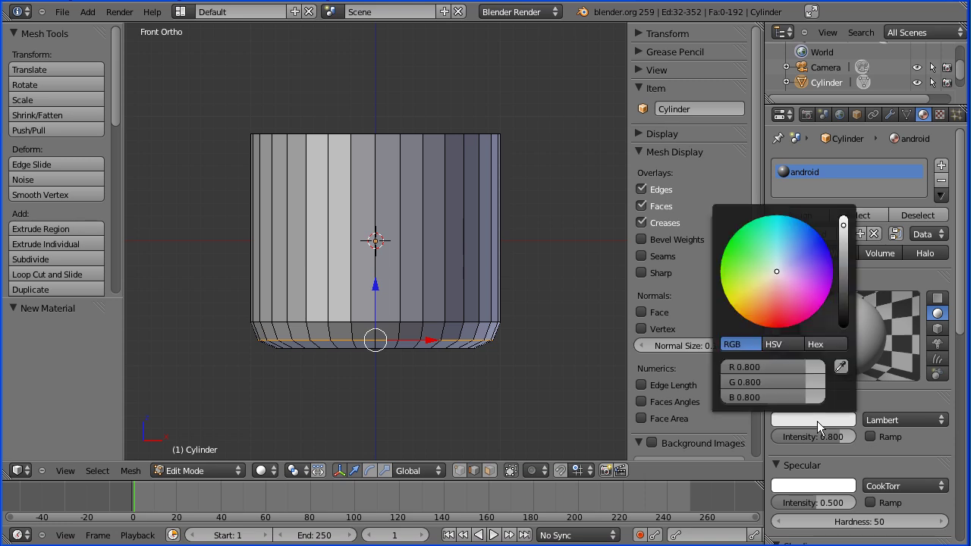
click(820, 345)
click(783, 369)
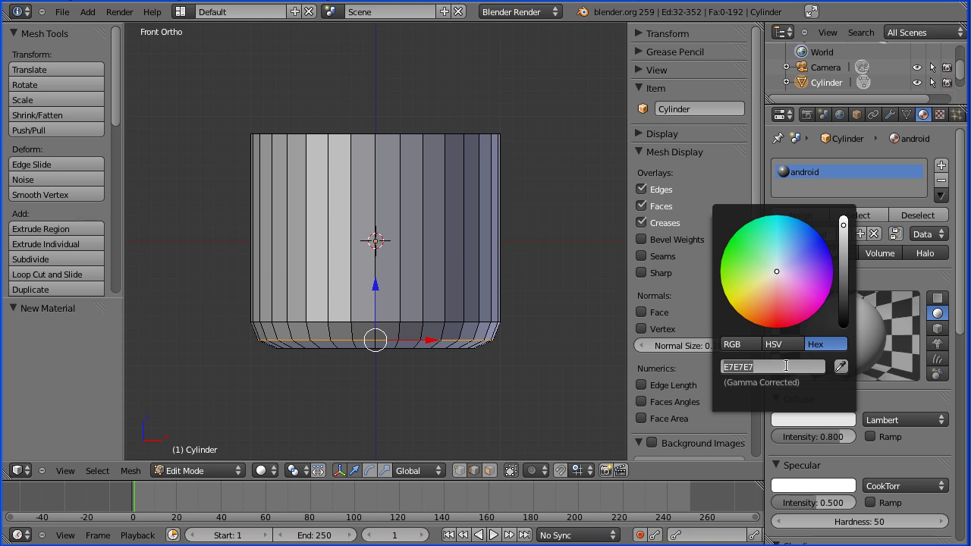
text(A4C639)
key(Return)
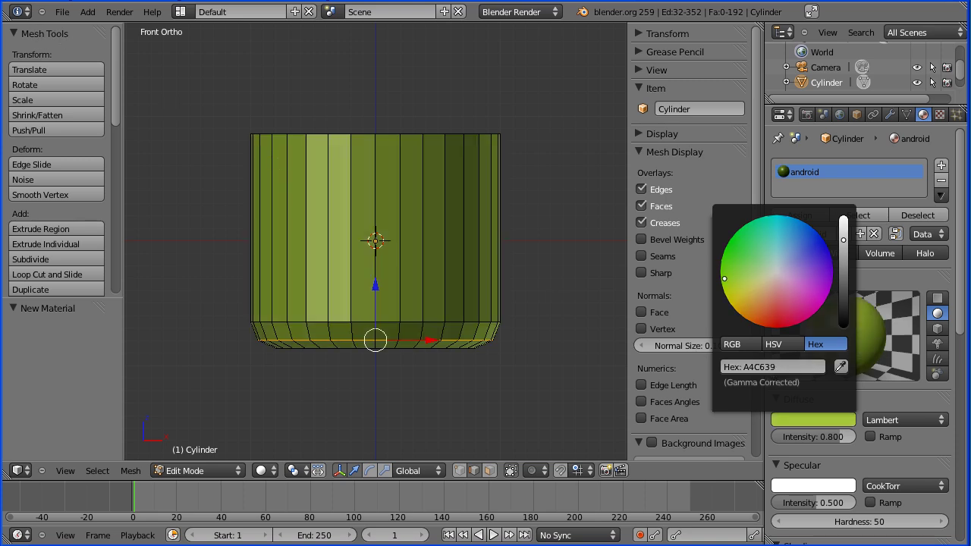
key(Tab)
key(Tab)
click(206, 471)
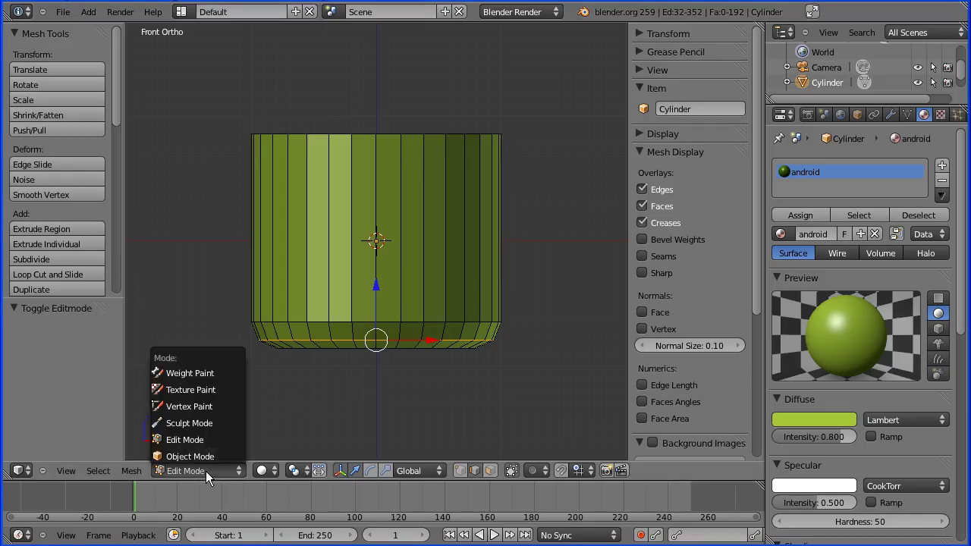
- Switch to Object Mode and apply Smooth shading to the green cylinder
click(209, 456)
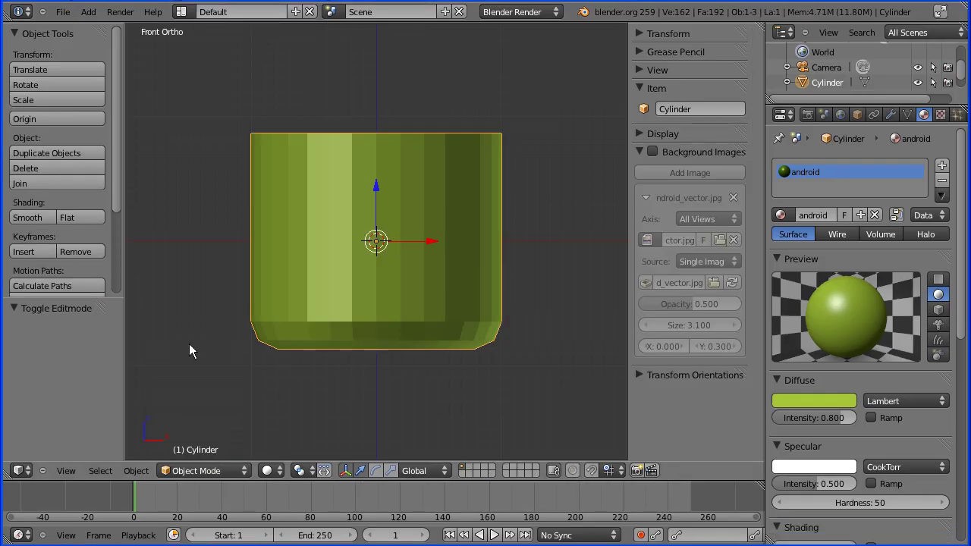
click(40, 219)
mouse_move(180, 237)
middle_down()
mouse_move(235, 242)
mouse_move(261, 260)
mouse_move(329, 253)
mouse_move(359, 280)
mouse_move(393, 279)
middle_up()
mouse_move(399, 374)
middle_down()
mouse_move(405, 316)
mouse_move(403, 372)
middle_up()
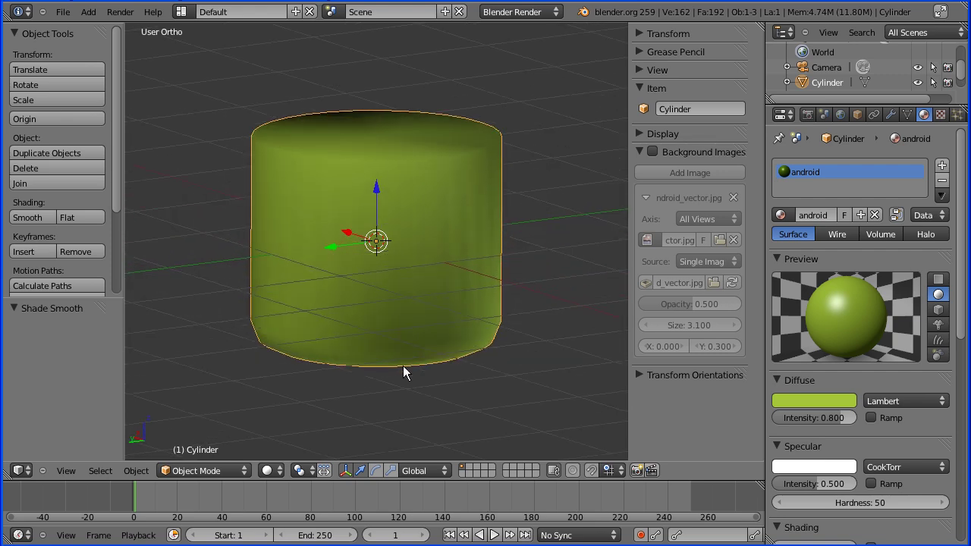
middle_drag(354, 270, 303, 253)
middle_drag(433, 244, 402, 263)
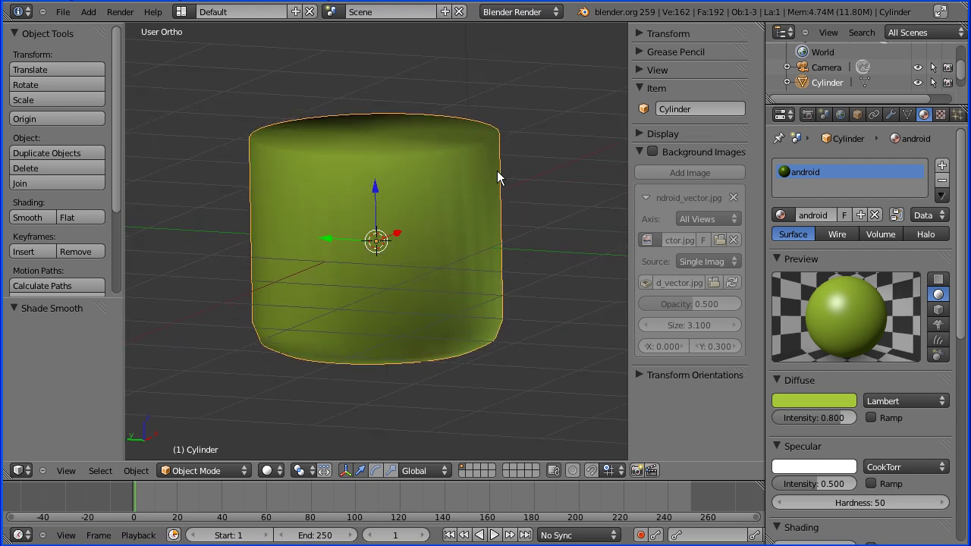
- Add a Subdivision Surface modifier (Catmull-Clark, view 1, render 2) to the cylinder
click(888, 115)
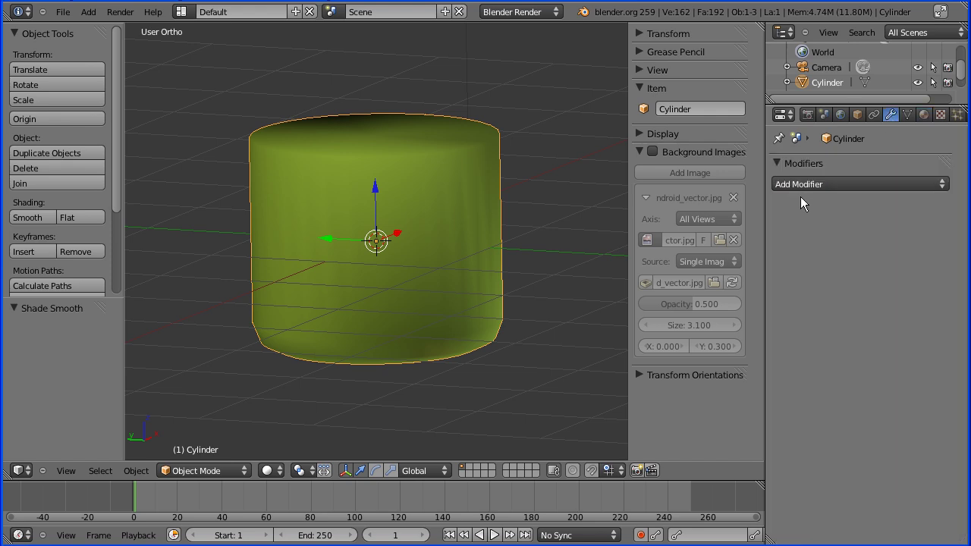
click(816, 183)
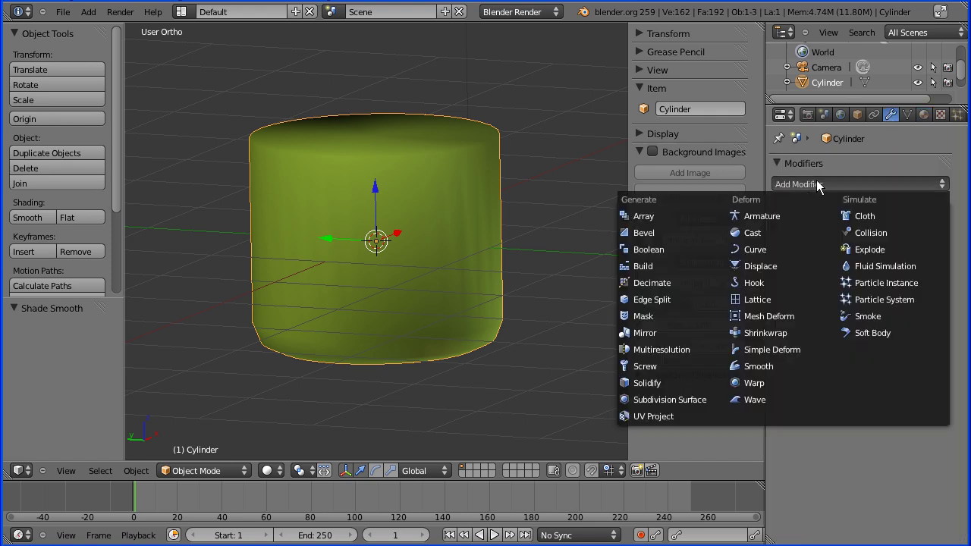
click(688, 400)
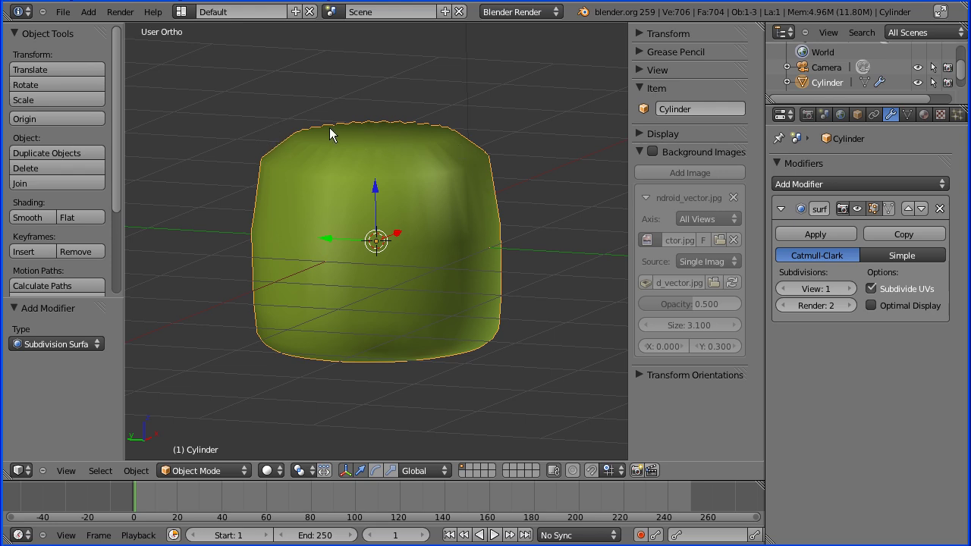
middle_drag(360, 208, 452, 214)
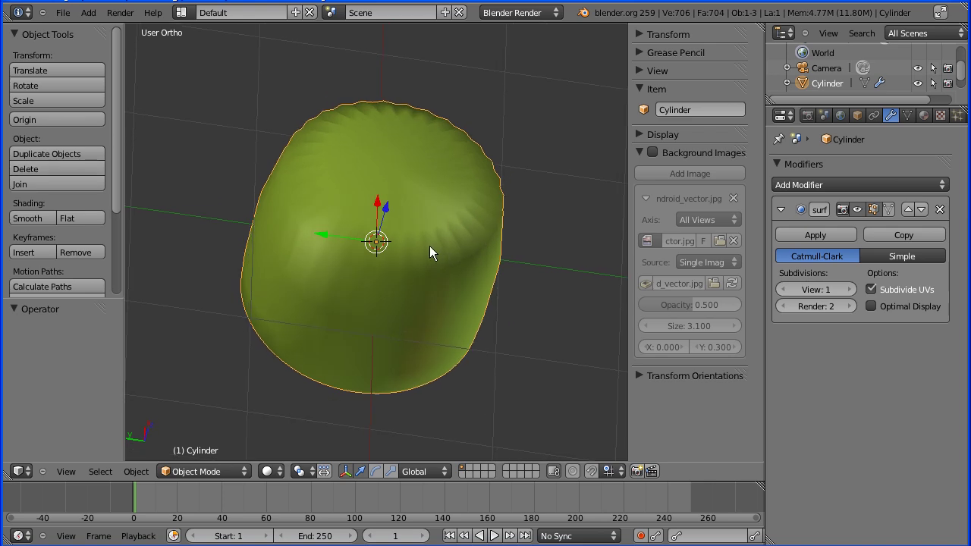
click(213, 475)
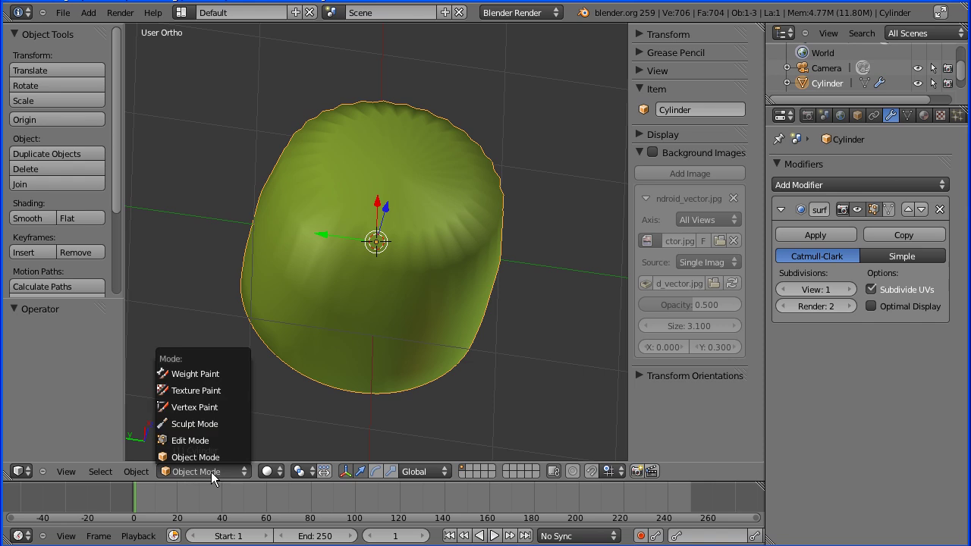
- In Edit Mode from top view, subdivide the top cap's edges with 2 cuts
click(193, 441)
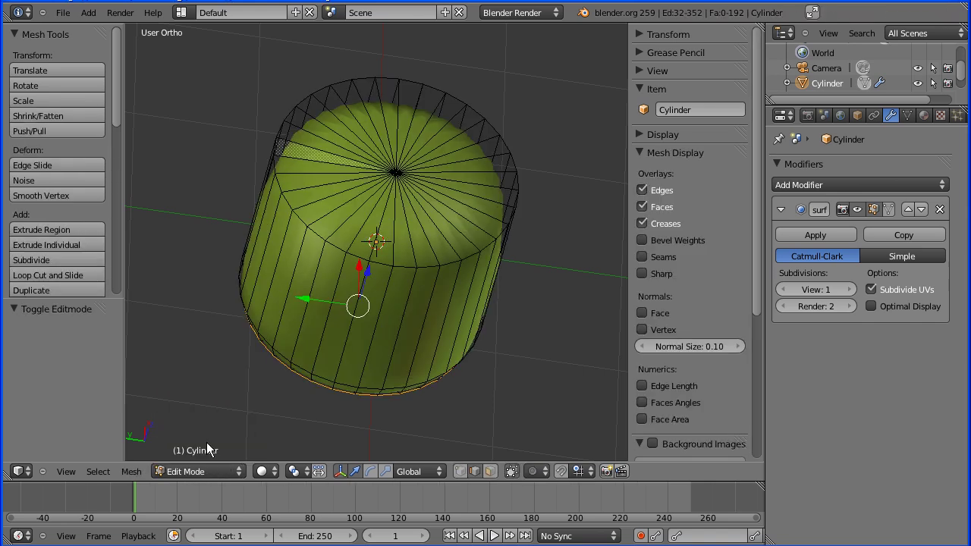
click(71, 471)
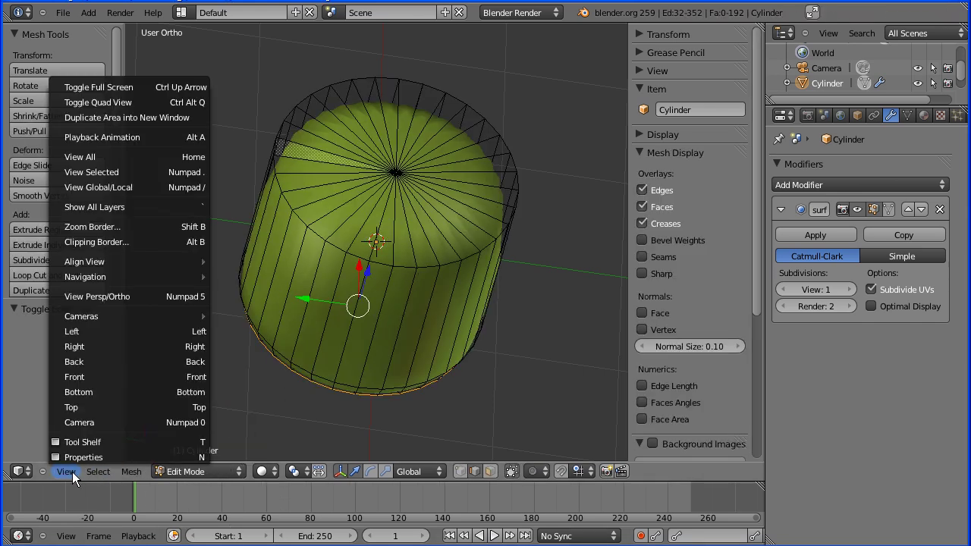
click(84, 407)
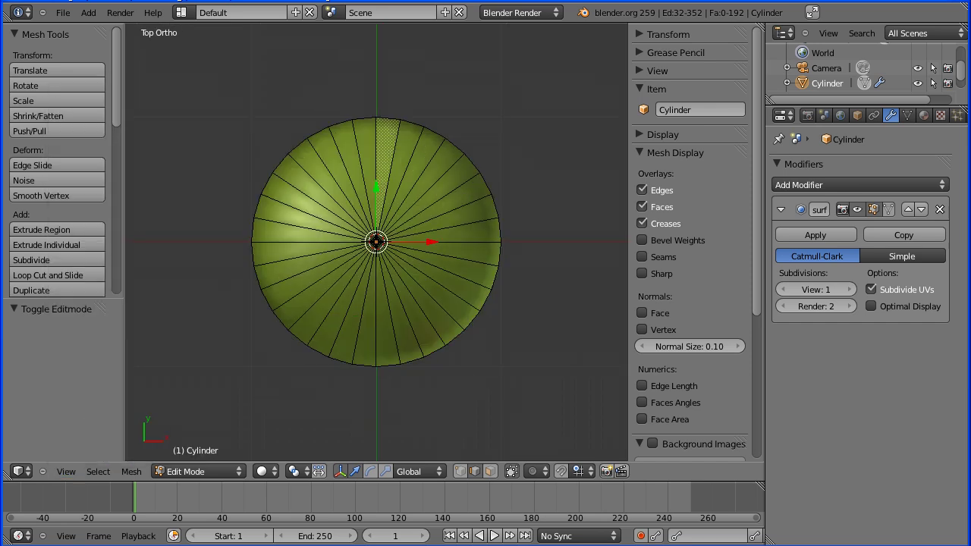
right_click(429, 320)
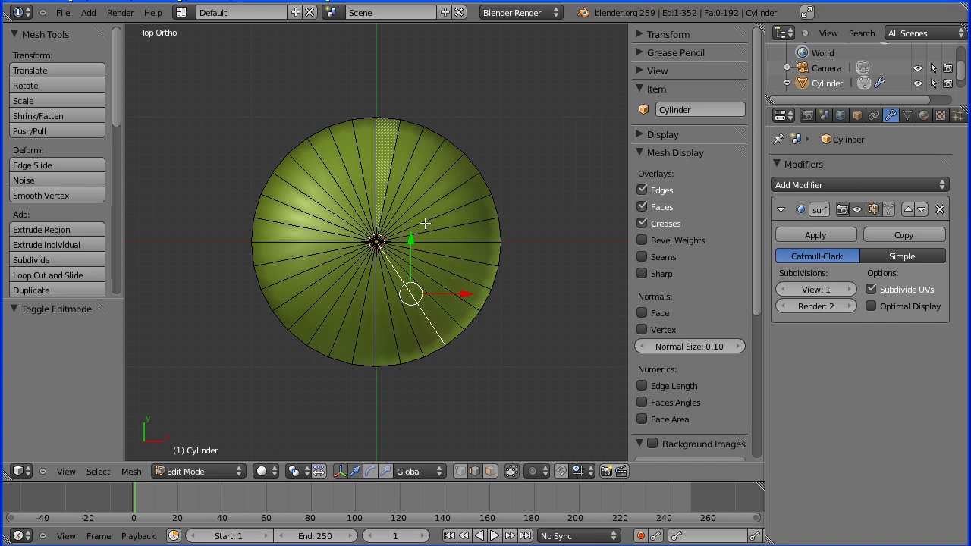
key(b)
drag(410, 302, 332, 194)
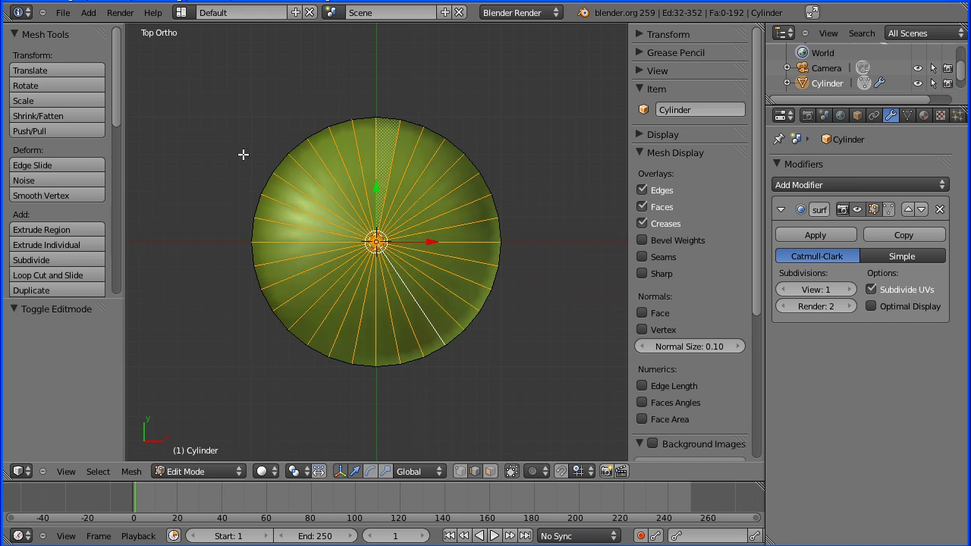
click(61, 262)
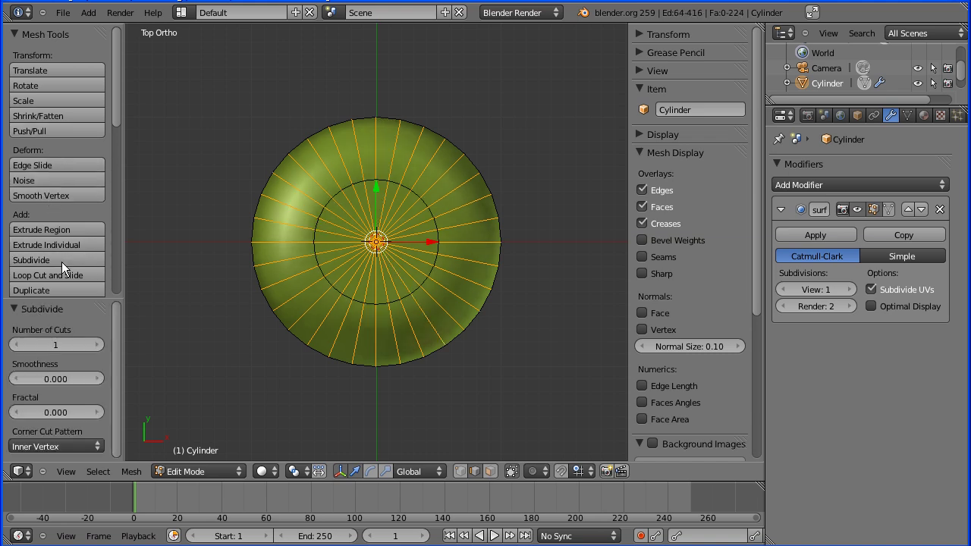
click(101, 345)
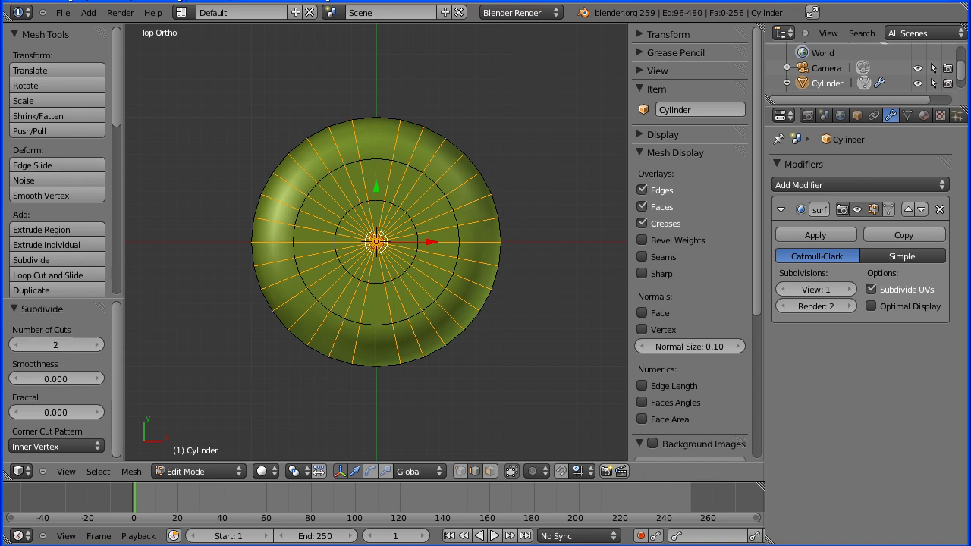
key(Tab)
key(Tab)
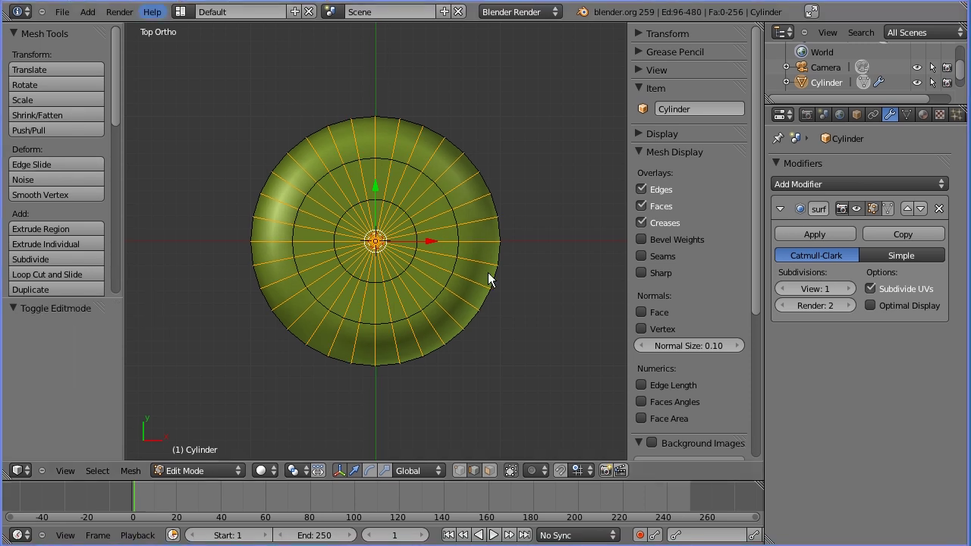
- Select the outer new ring on the top cap and scale it by 1.449
right_click(428, 305)
alt+right_click(428, 305)
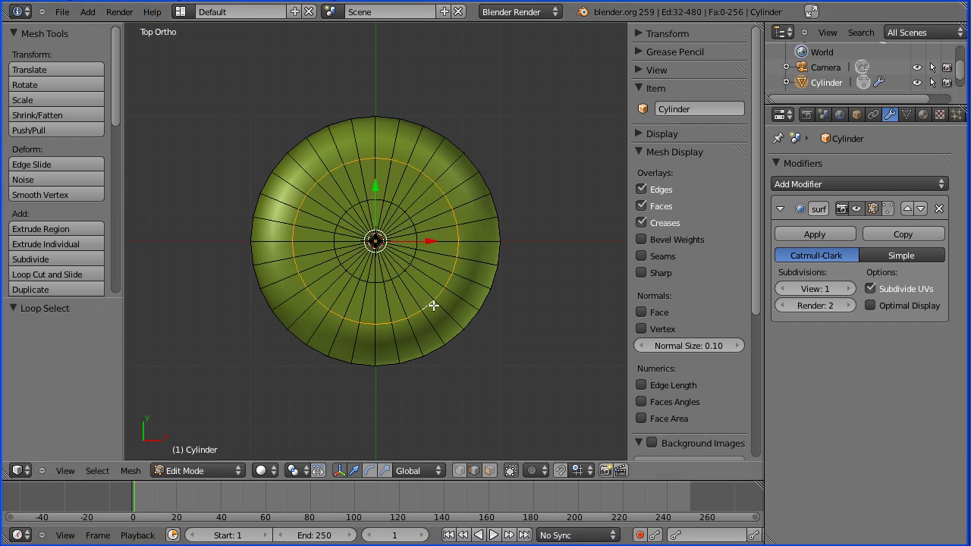
key(s)
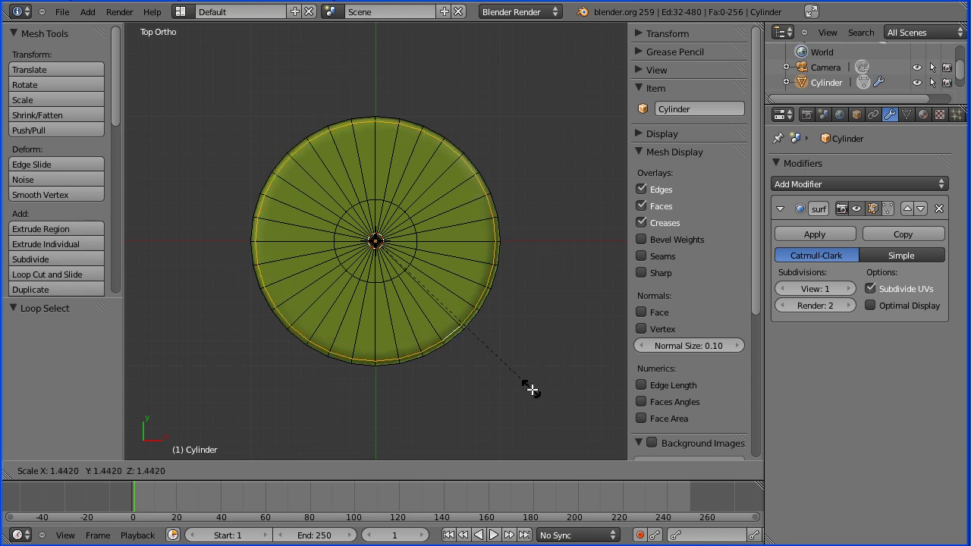
click(532, 389)
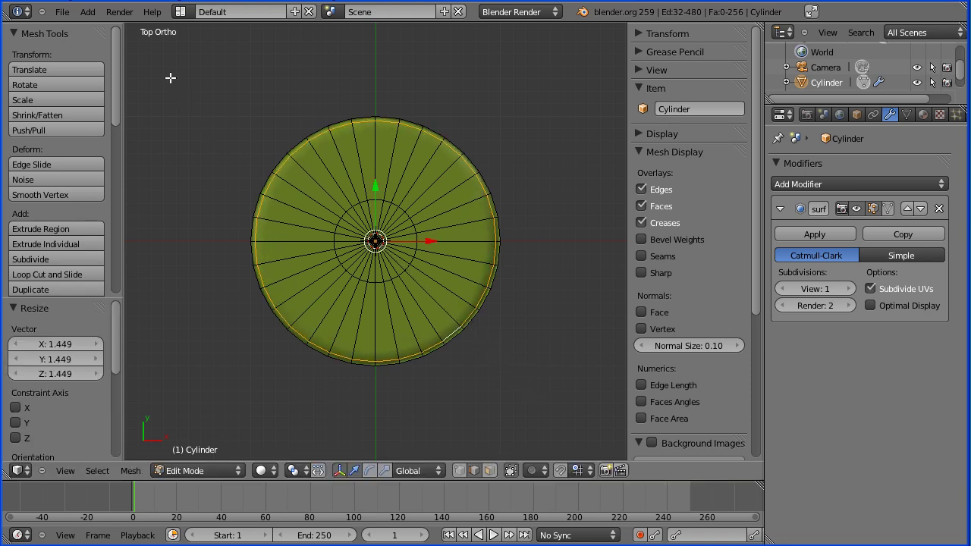
- From front view, add a loop cut near the top rim slid to 0.95
click(67, 470)
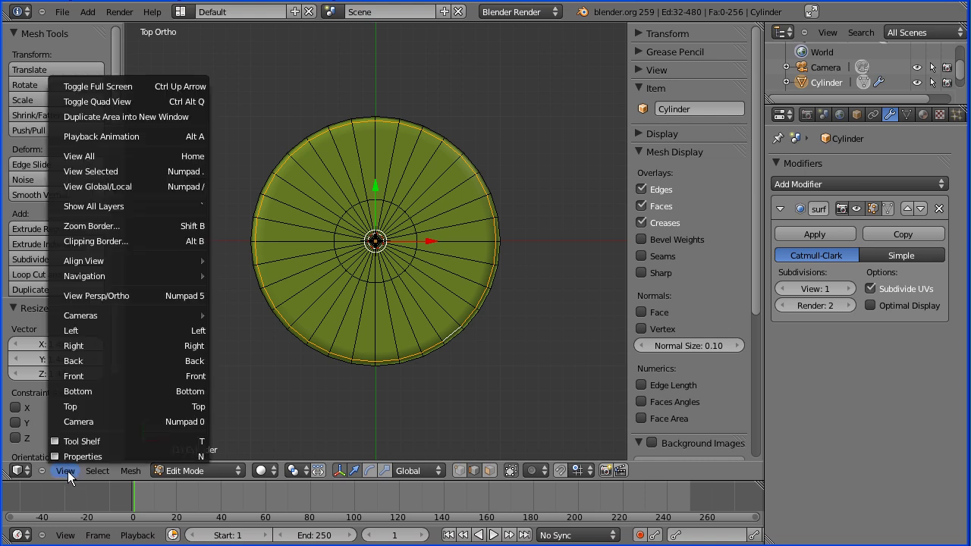
click(142, 379)
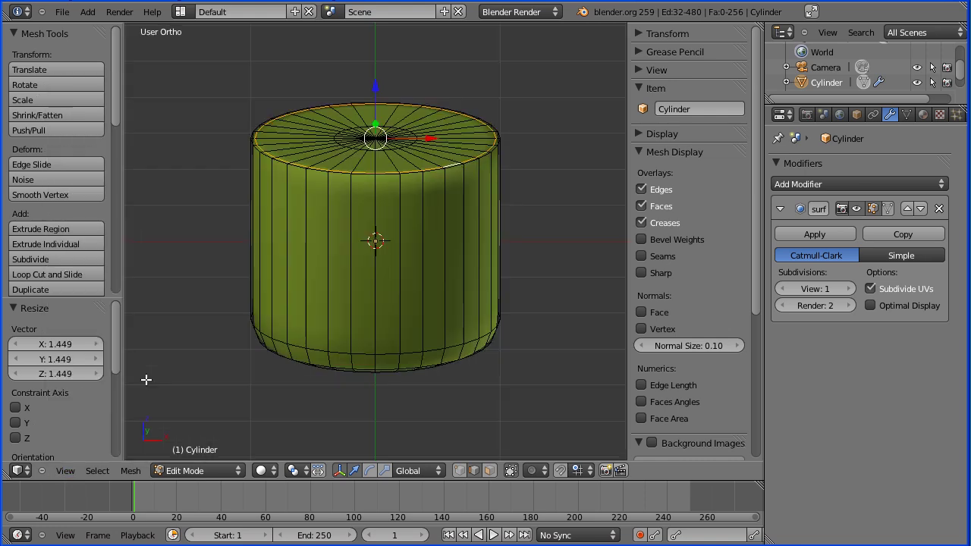
click(83, 273)
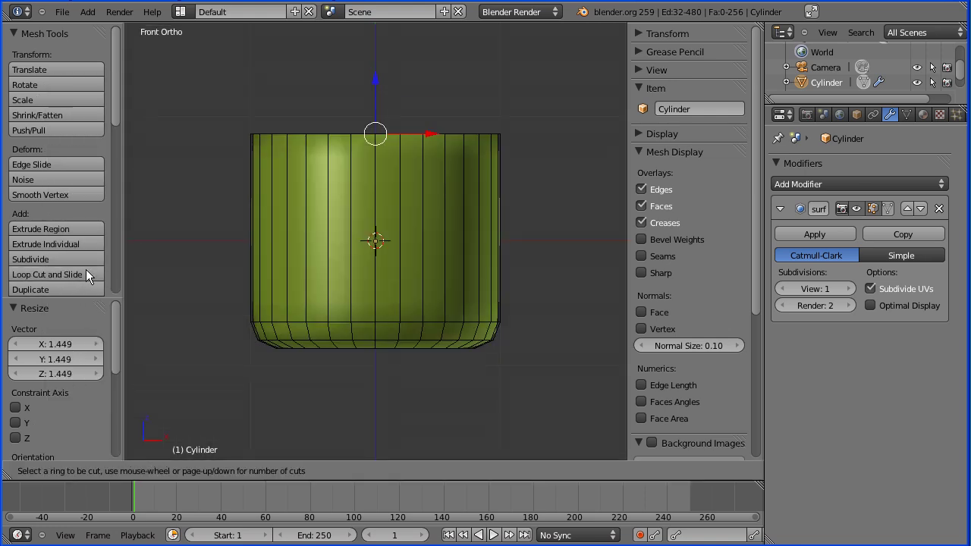
click(322, 246)
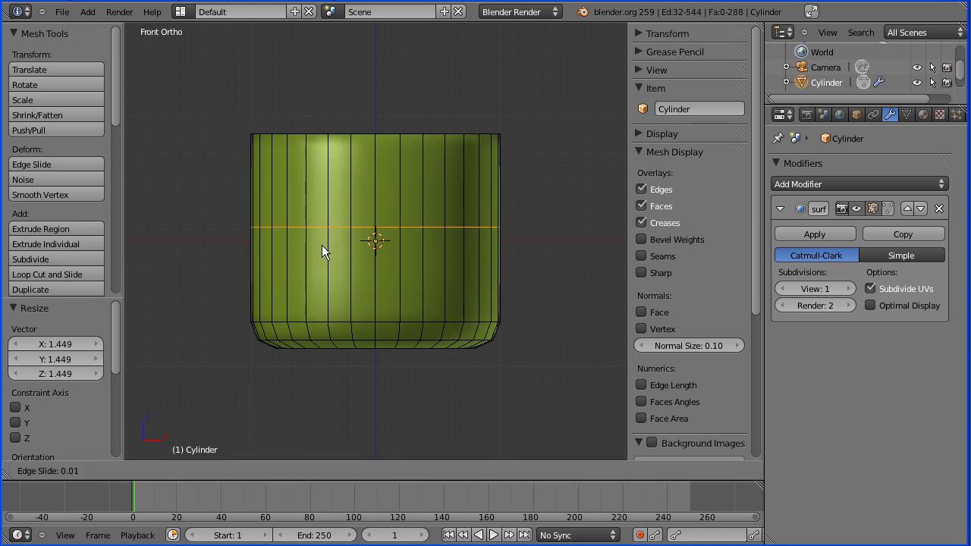
click(350, 157)
- Add a second, centred edge loop around the cylinder's middle
click(83, 273)
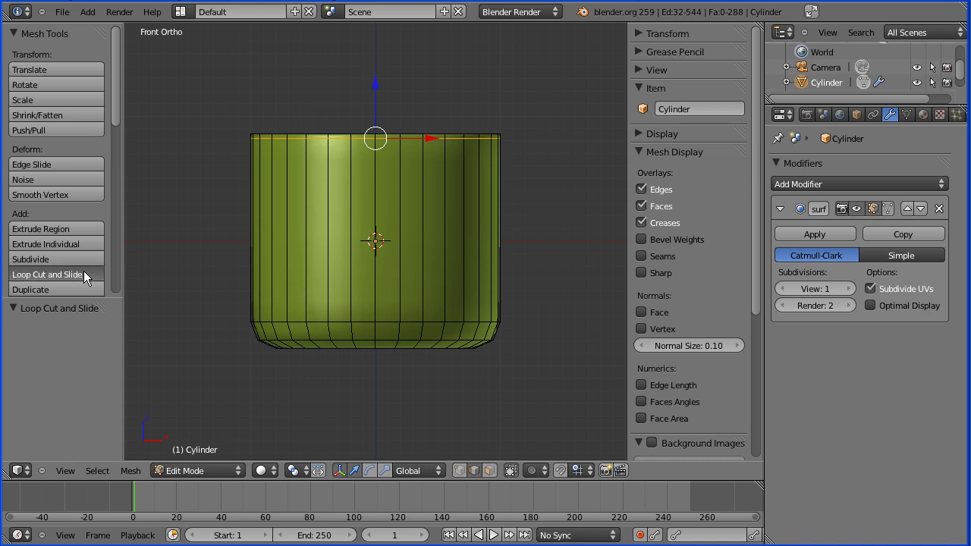
click(293, 248)
right_click(293, 248)
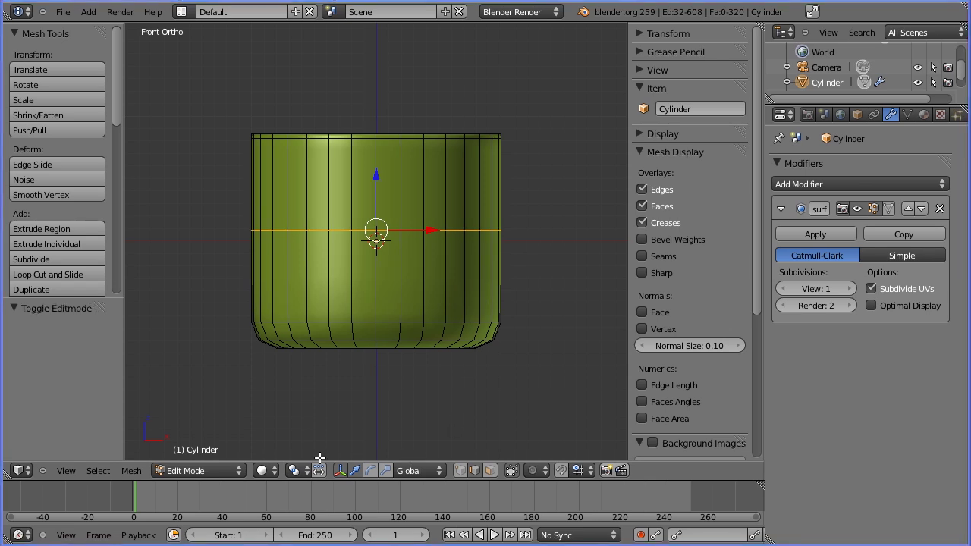
key(Tab)
key(Tab)
click(222, 471)
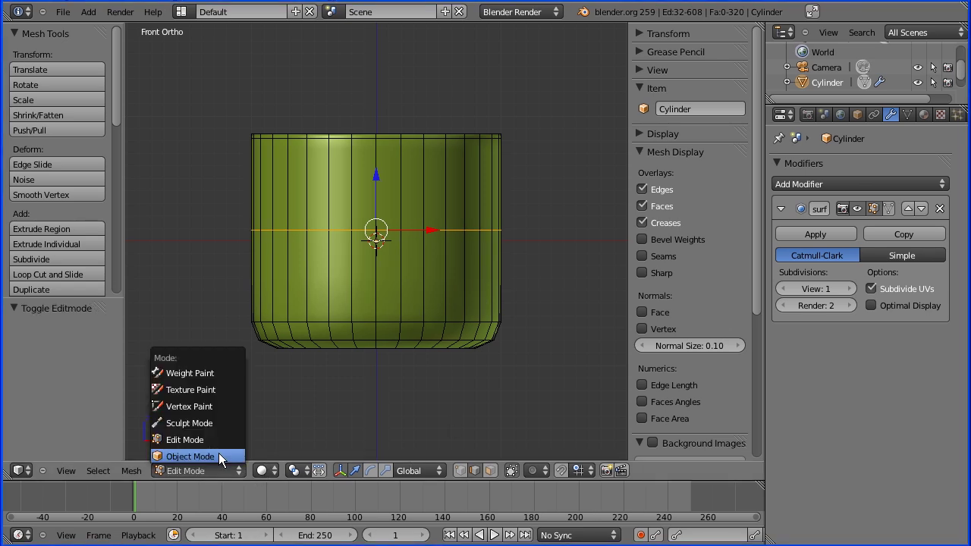
- In Object Mode, raise the Subdivision Surface modifier's View level from 1 to 2
click(219, 454)
middle_drag(460, 411, 429, 356)
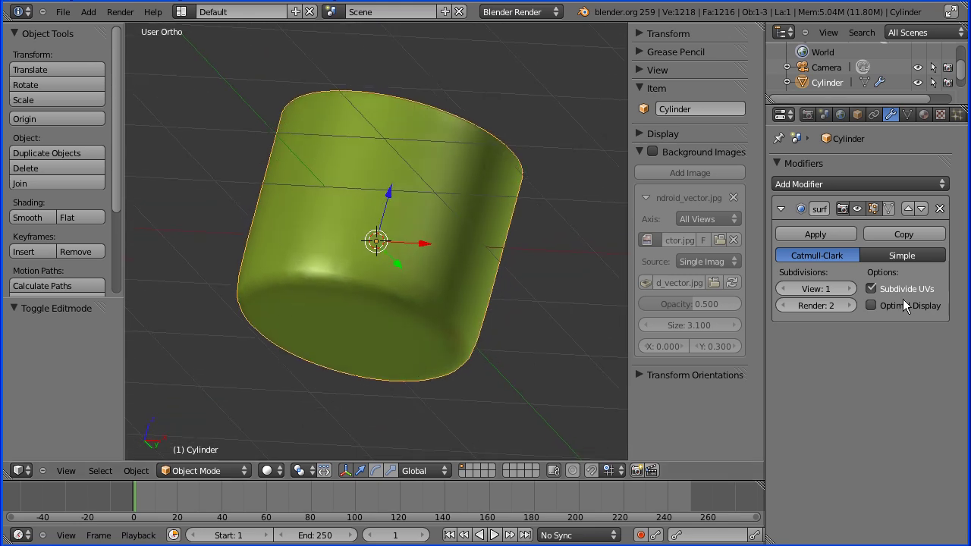
click(847, 289)
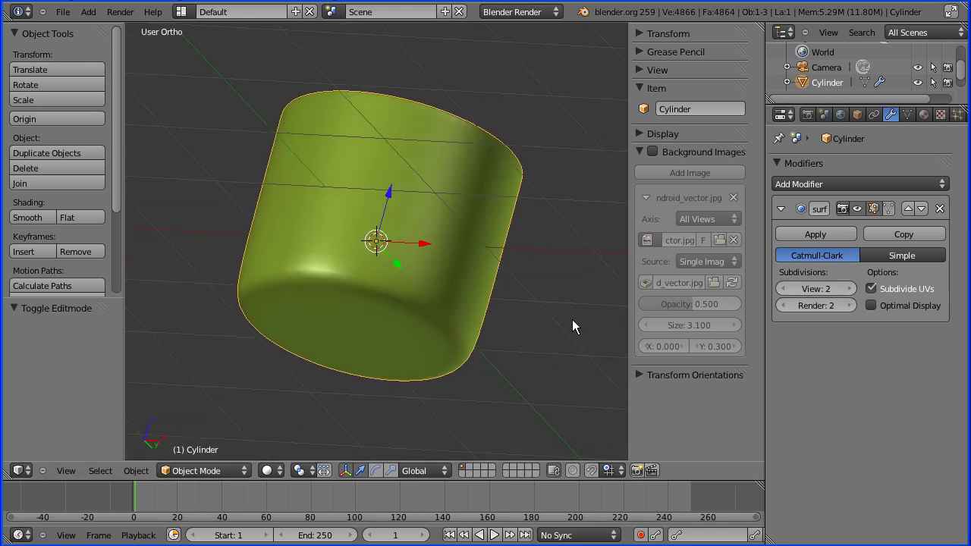
middle_drag(340, 59, 329, 136)
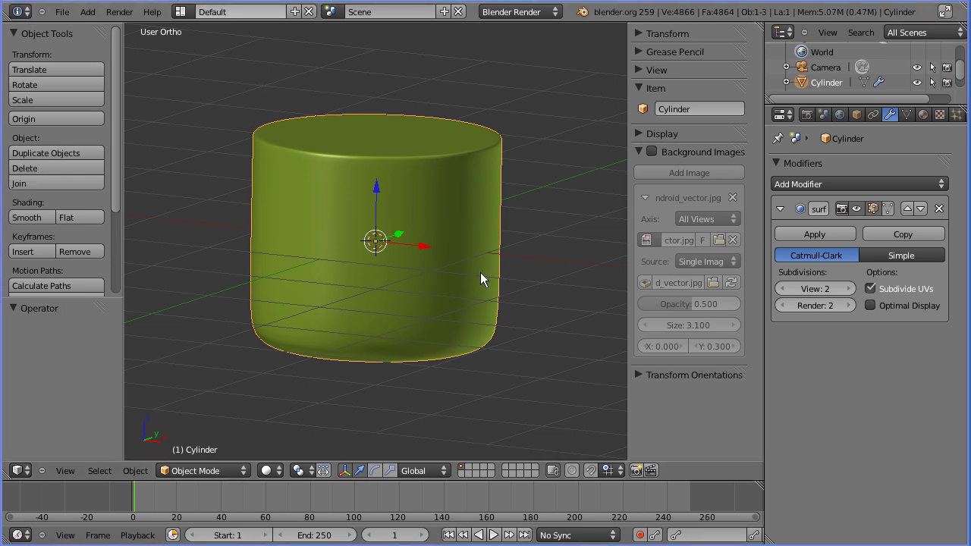
- Rename the cylinder object to 'body'
click(856, 114)
click(845, 168)
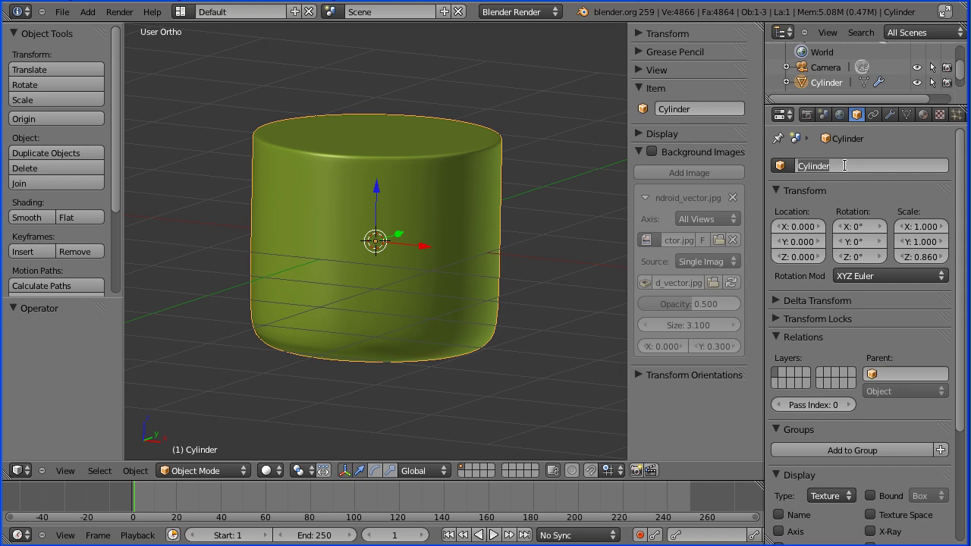
text(body)
key(Return)
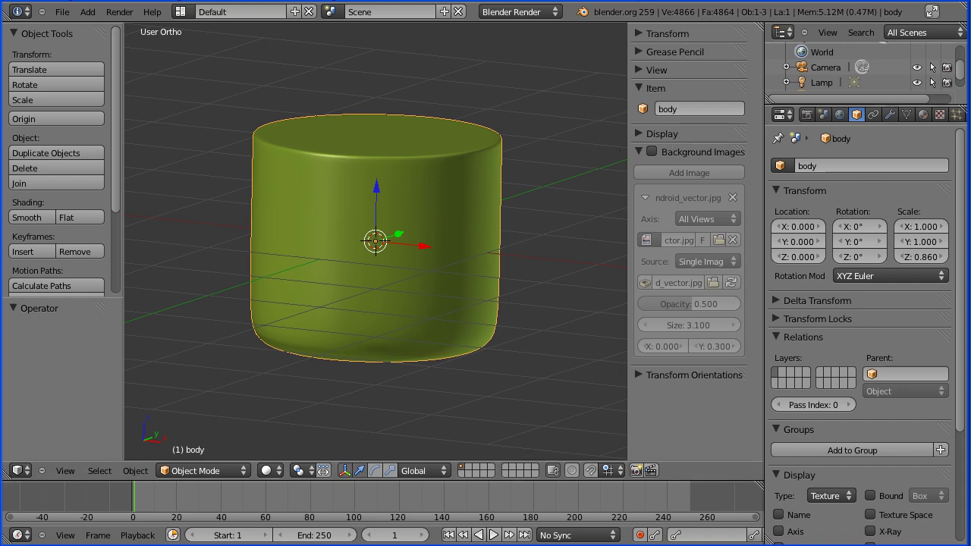
- Show the Android reference in front view and hide the body in the Outliner
click(63, 471)
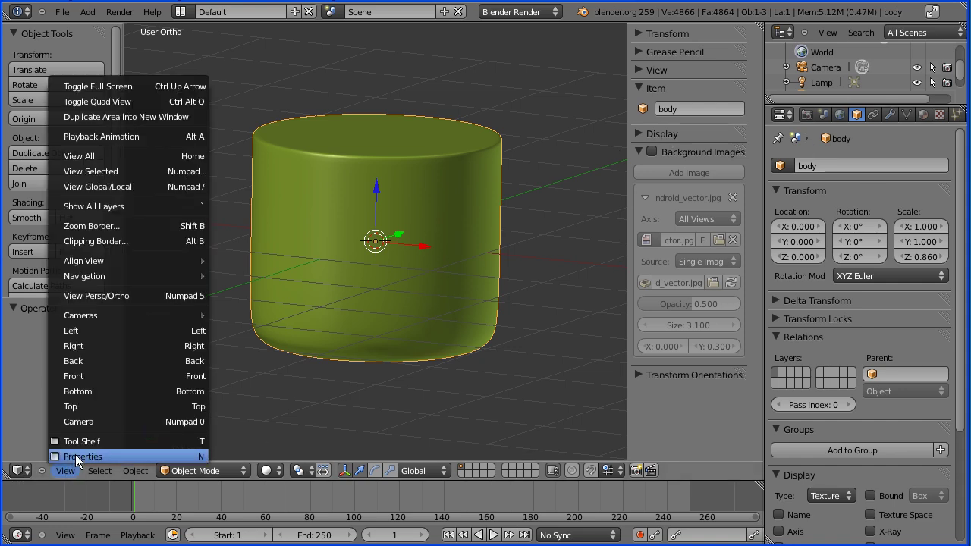
click(97, 377)
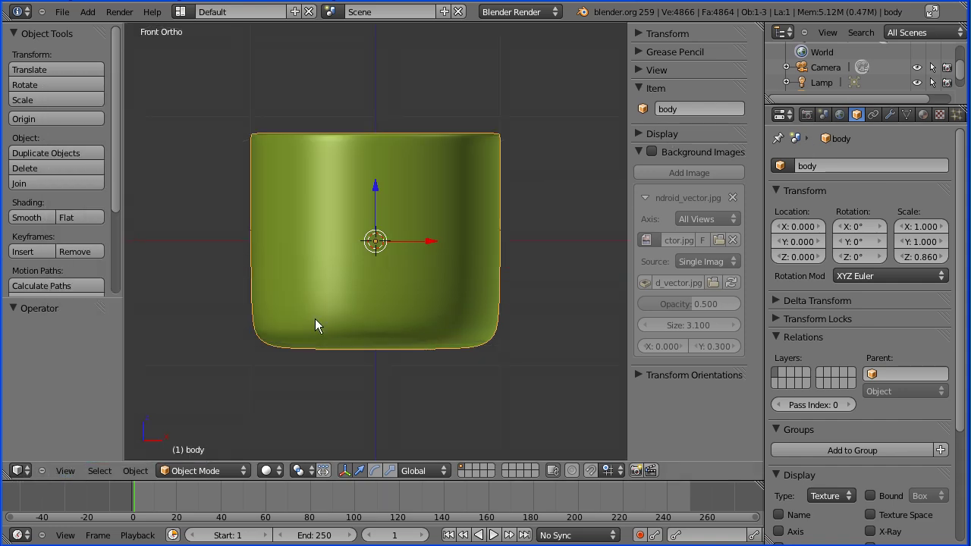
click(651, 152)
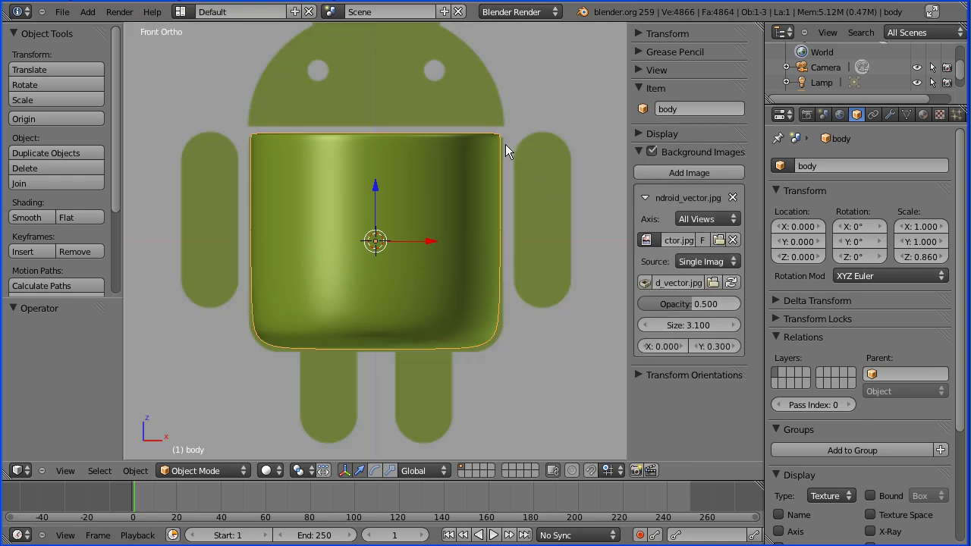
shift+middle_drag(413, 92, 410, 162)
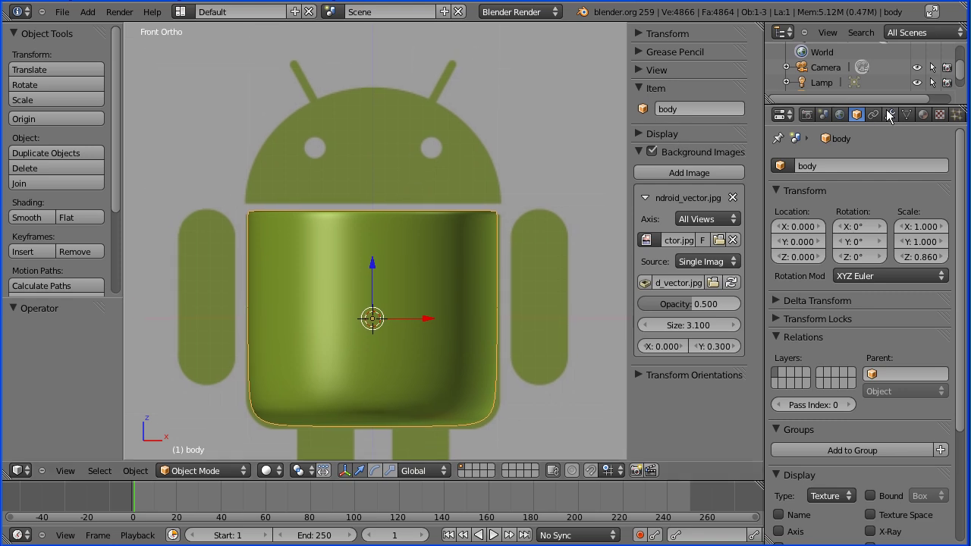
drag(886, 107, 865, 152)
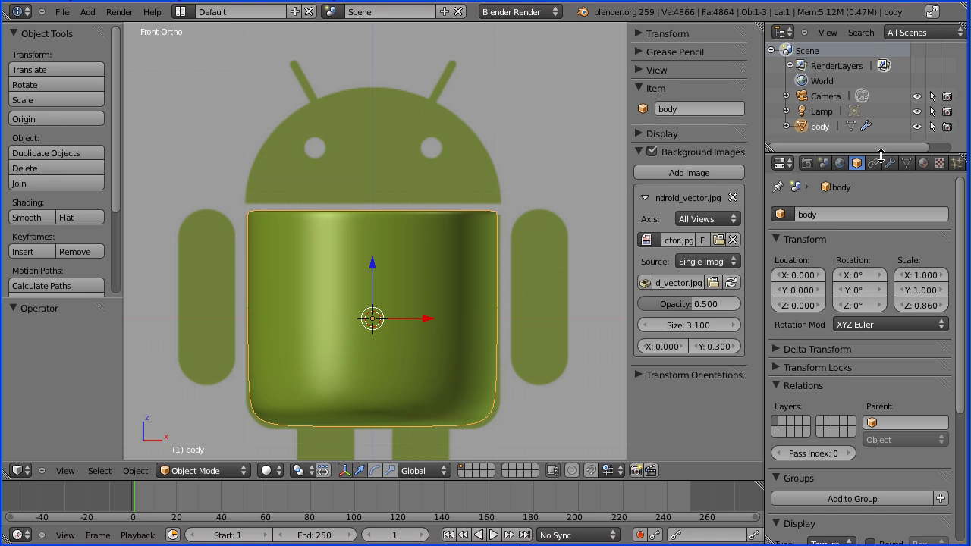
click(917, 127)
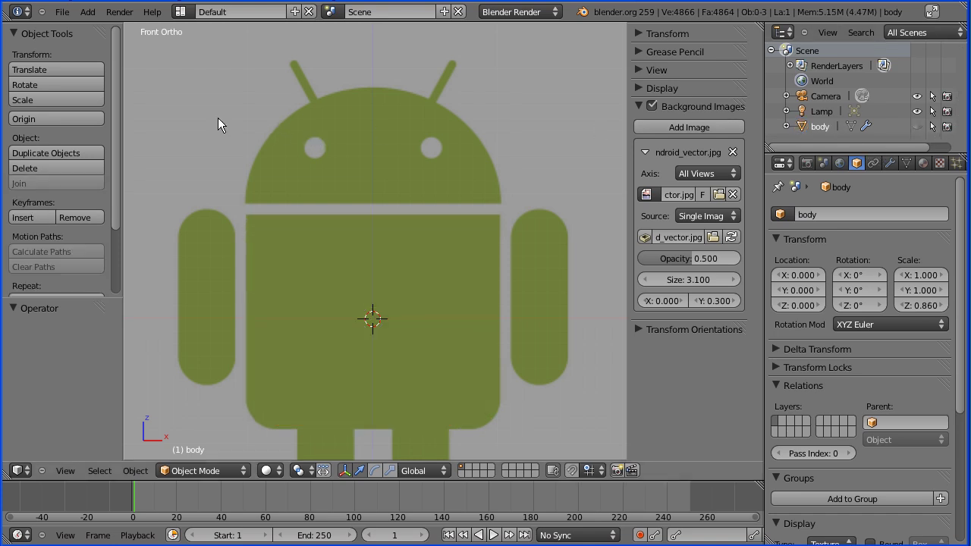
- Add a UV sphere (32 segments, 16 rings) and raise it along Z to 0.851
click(88, 12)
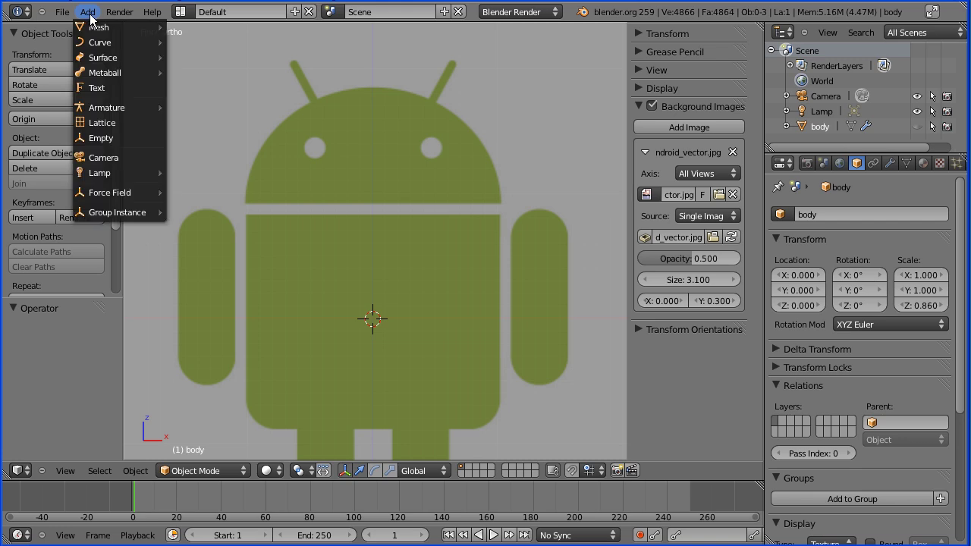
mouse_move(97, 28)
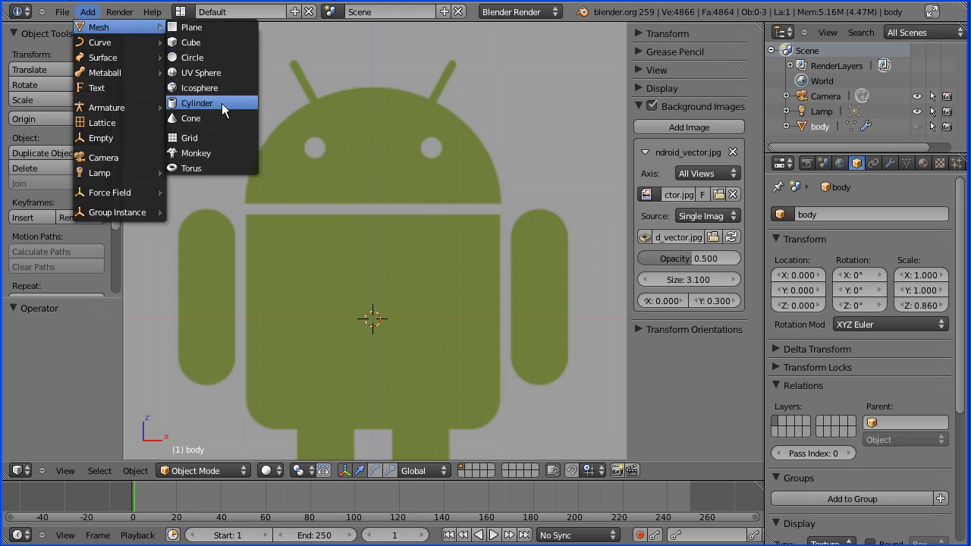
click(242, 73)
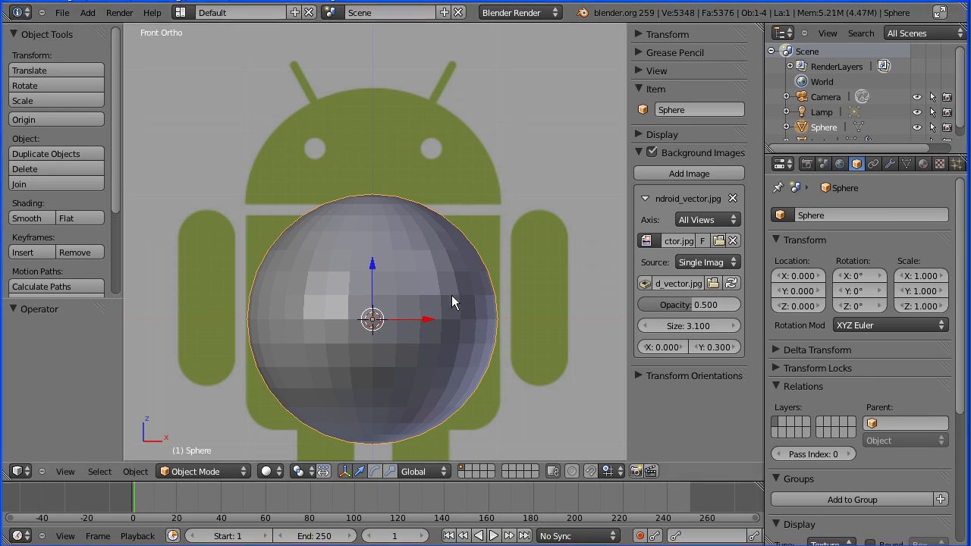
key(g)
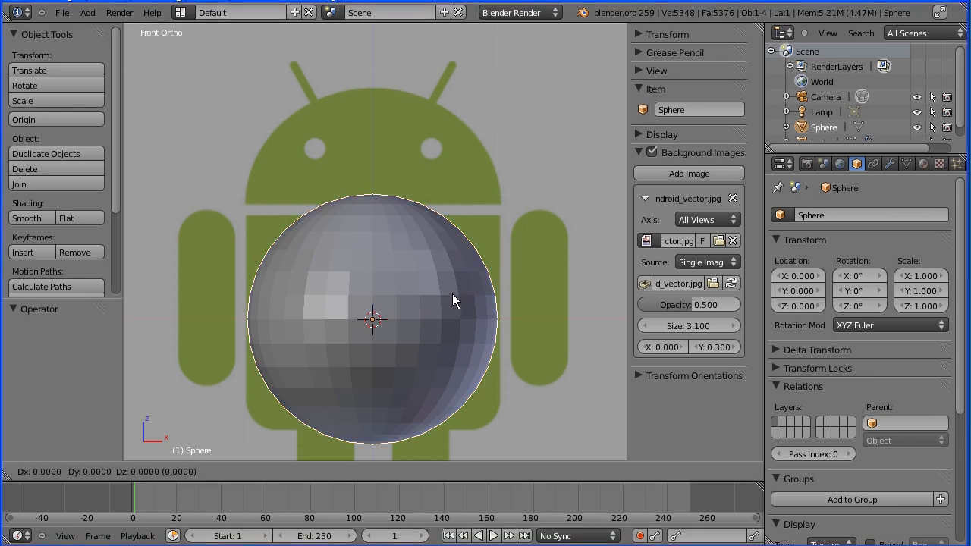
key(z)
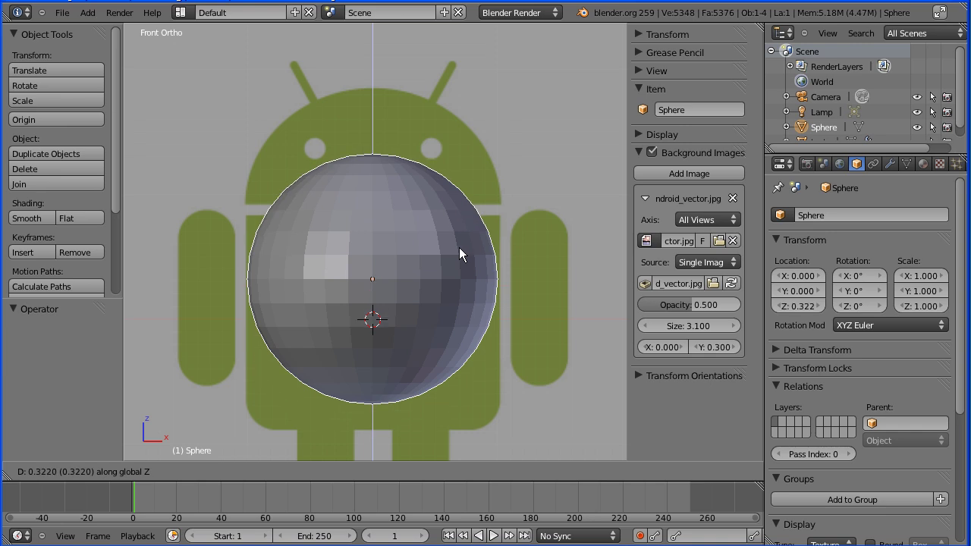
click(461, 187)
click(203, 471)
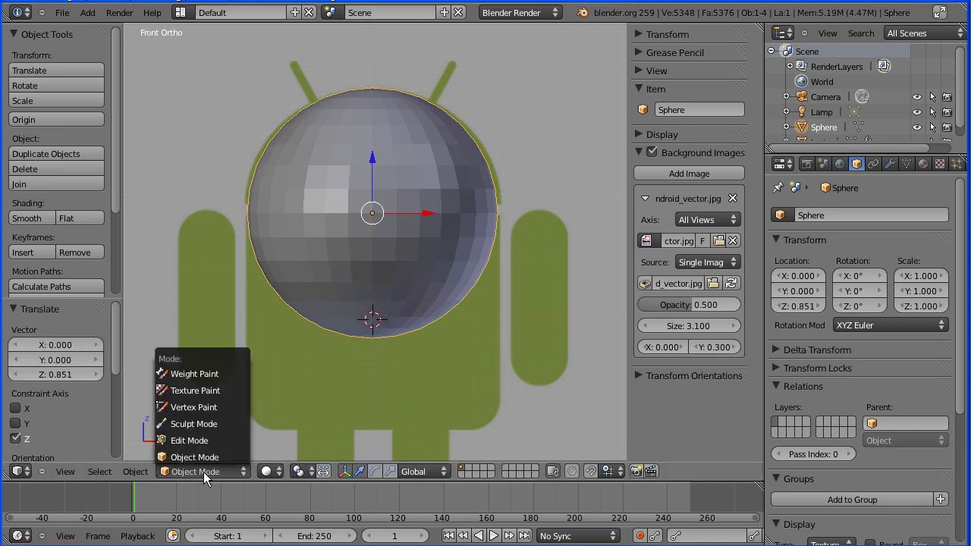
- In Edit Mode, box-select and delete the sphere's lower-half vertices
click(239, 442)
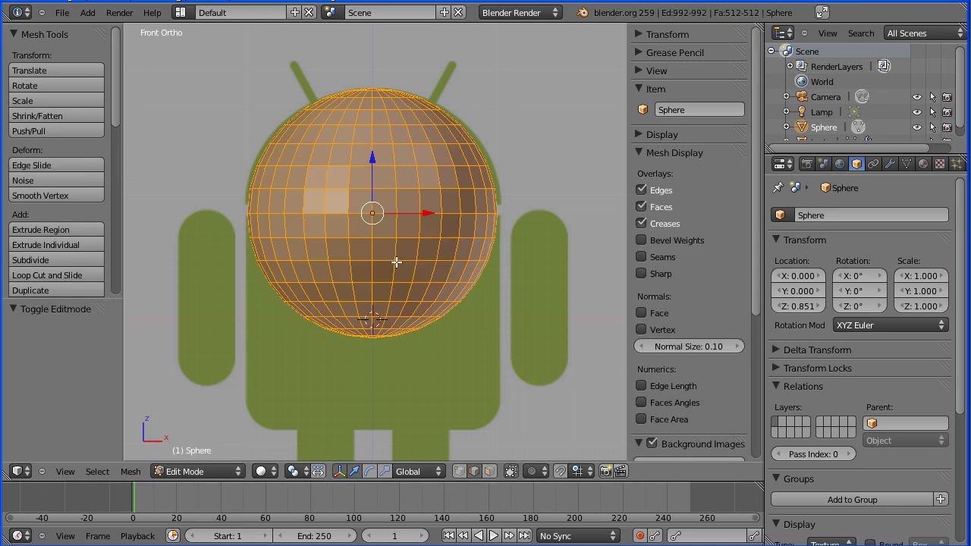
right_click(403, 284)
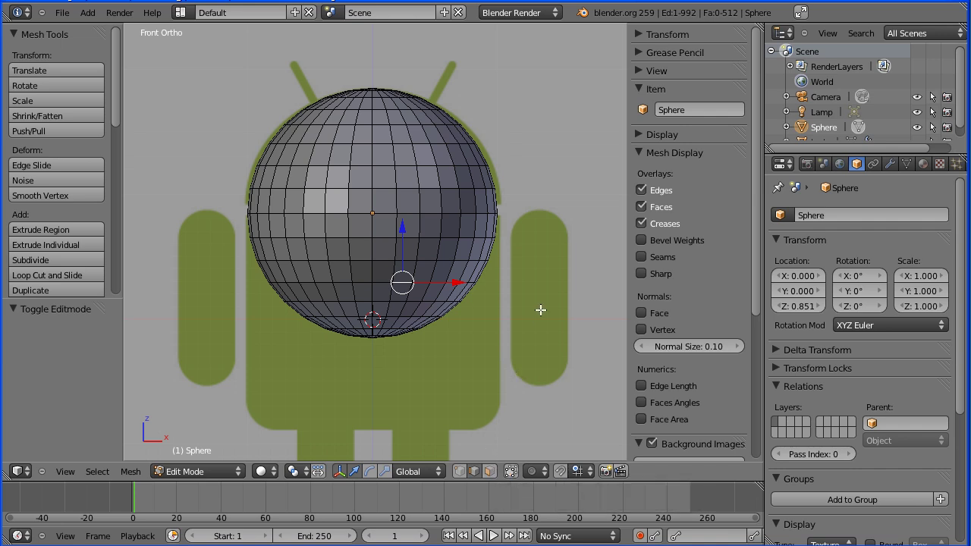
key(b)
drag(525, 361, 232, 234)
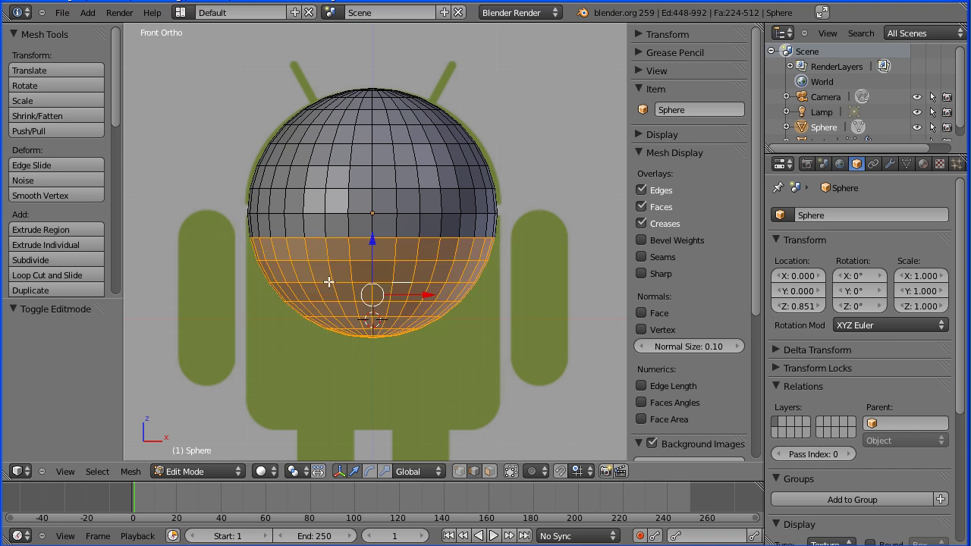
drag(82, 305, 82, 392)
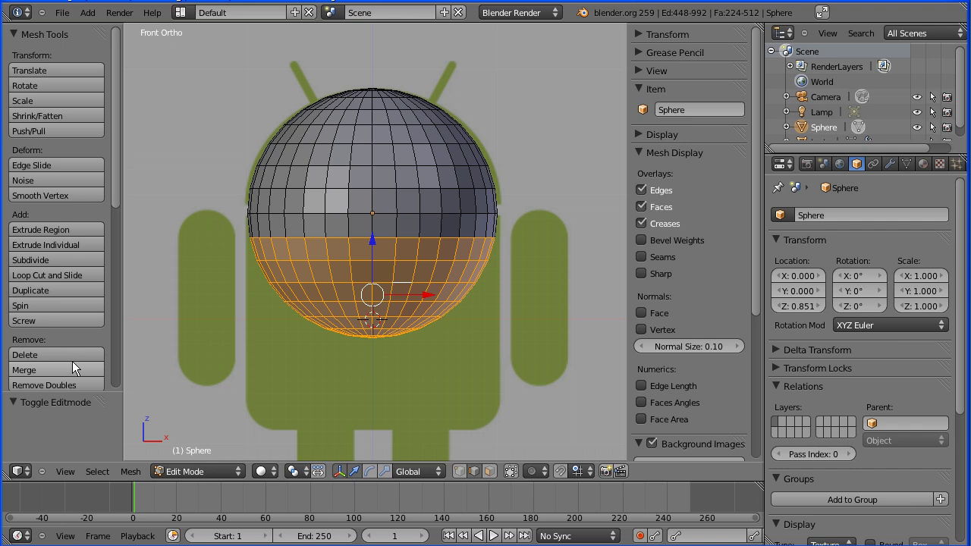
click(83, 354)
click(89, 356)
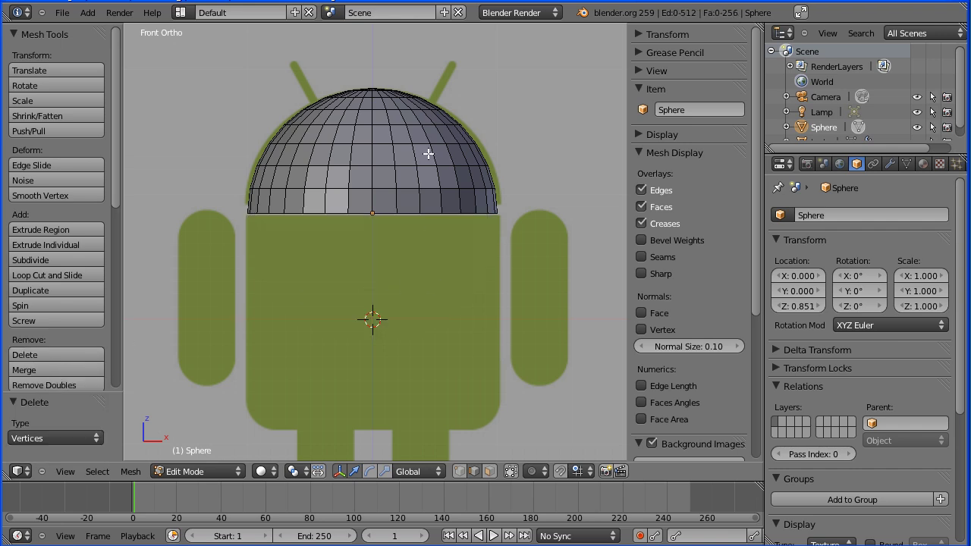
- Select the whole hemisphere and move it up along Z onto the head outline
key(a)
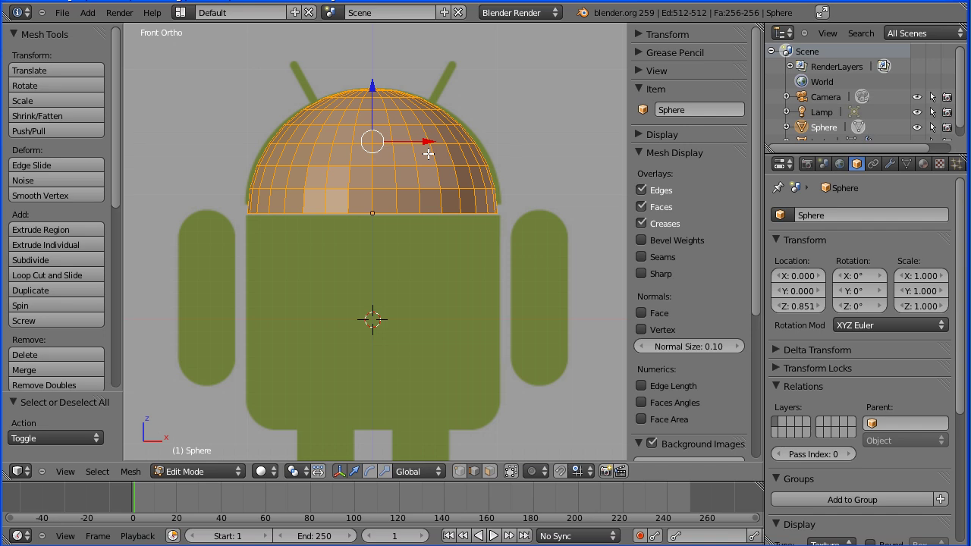
key(g)
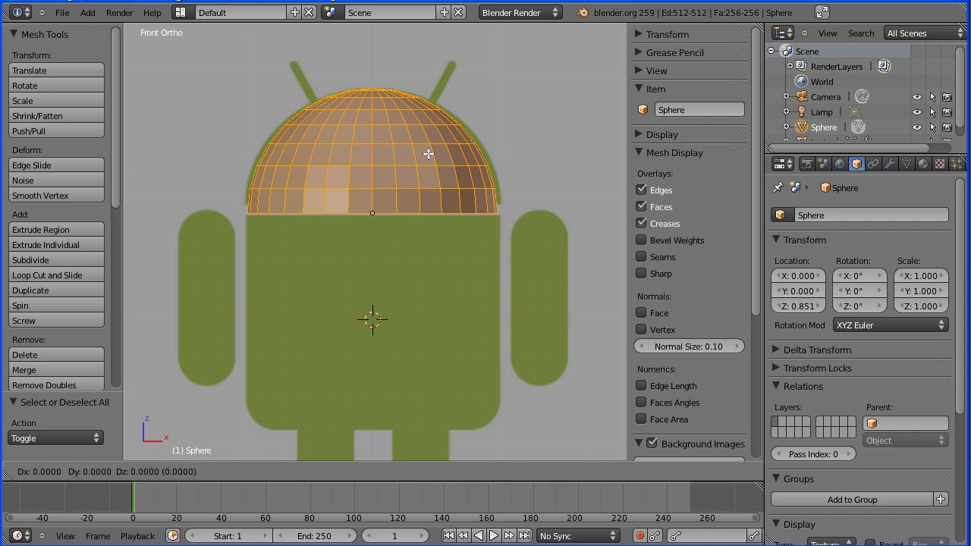
key(z)
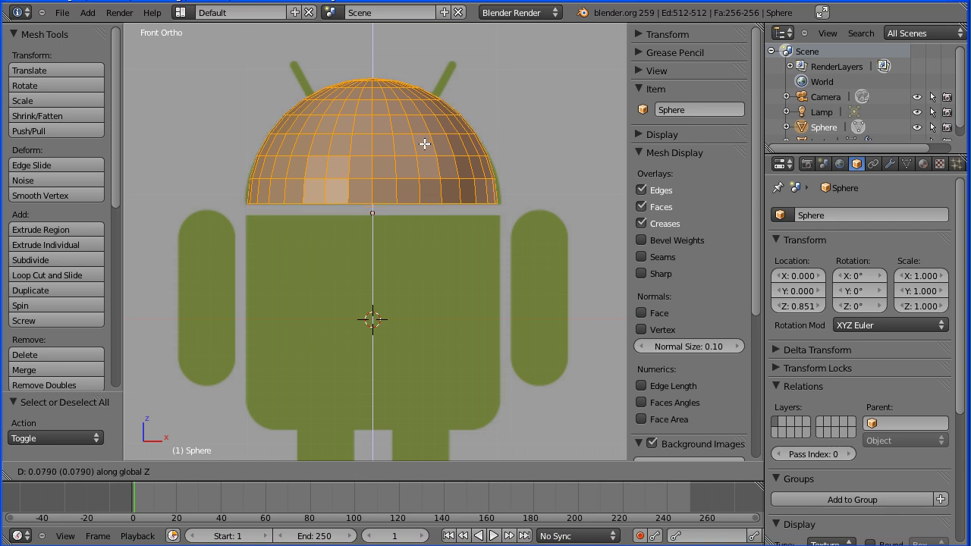
click(424, 145)
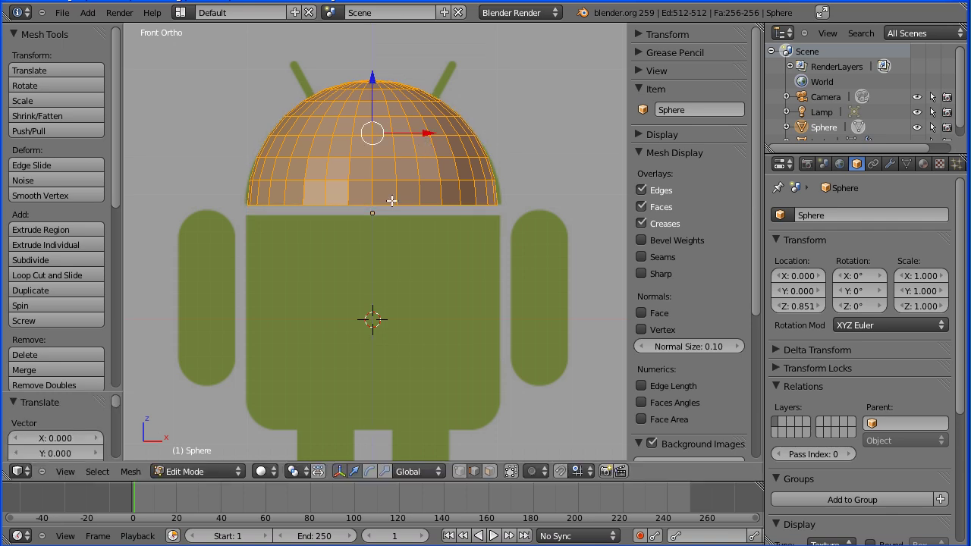
key(Tab)
key(Tab)
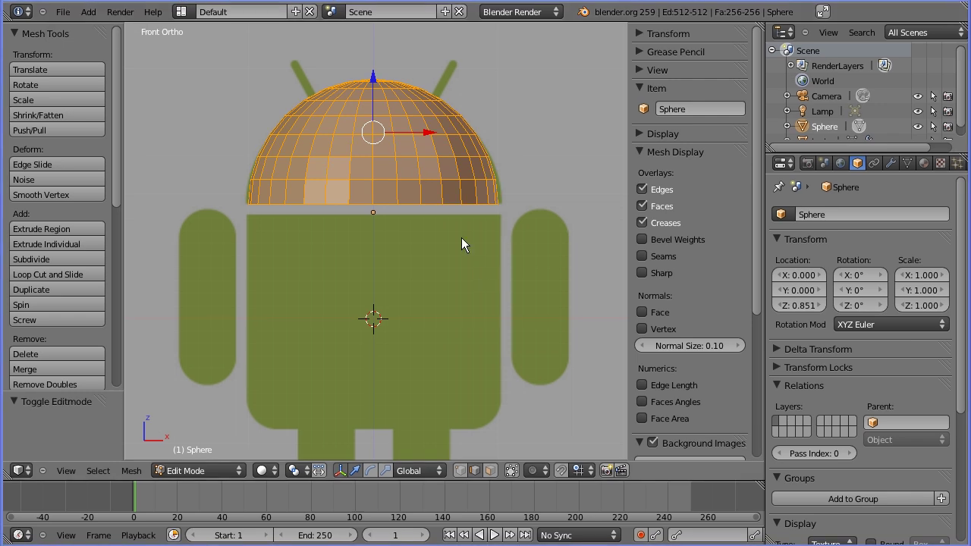
- Select the hemisphere's bottom edge loop, view it from Bottom, and hide the reference image
key(a)
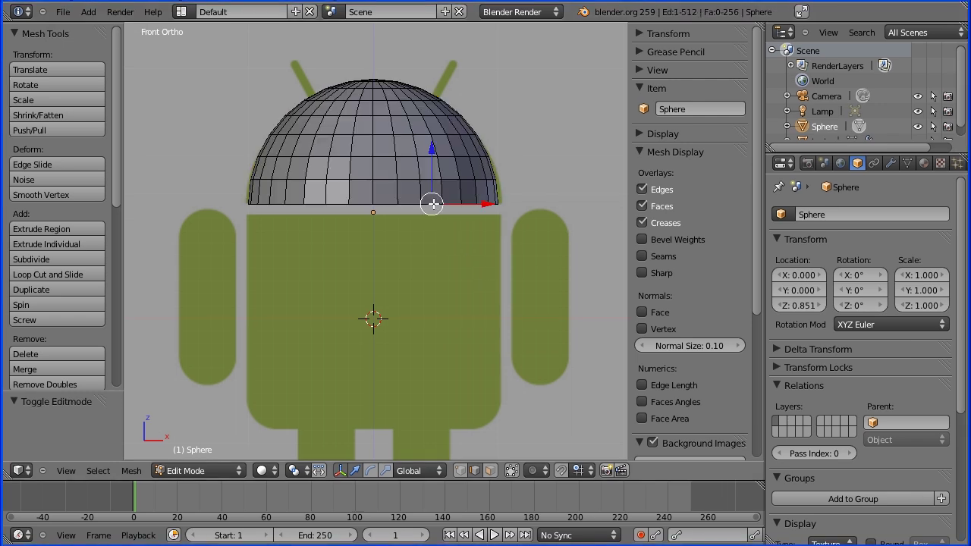
alt+right_click(433, 203)
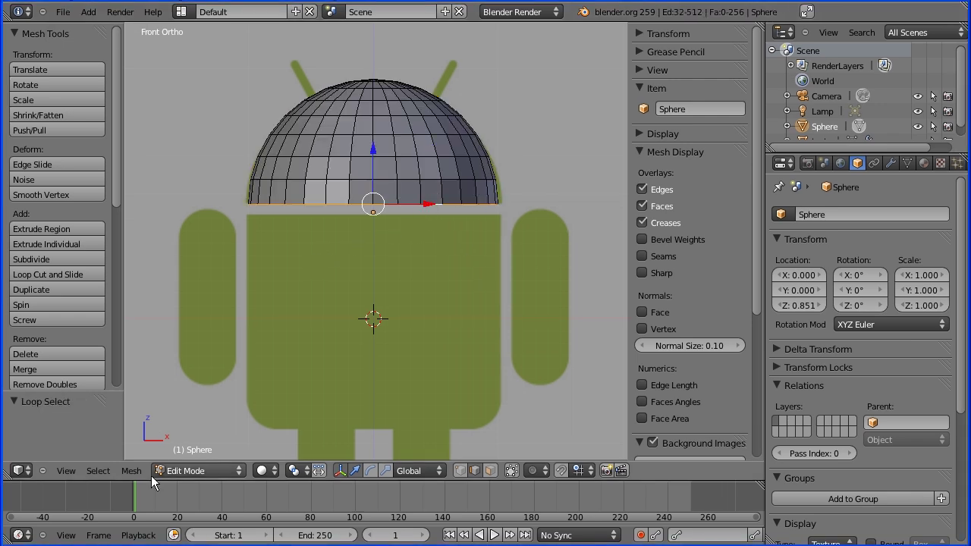
click(69, 470)
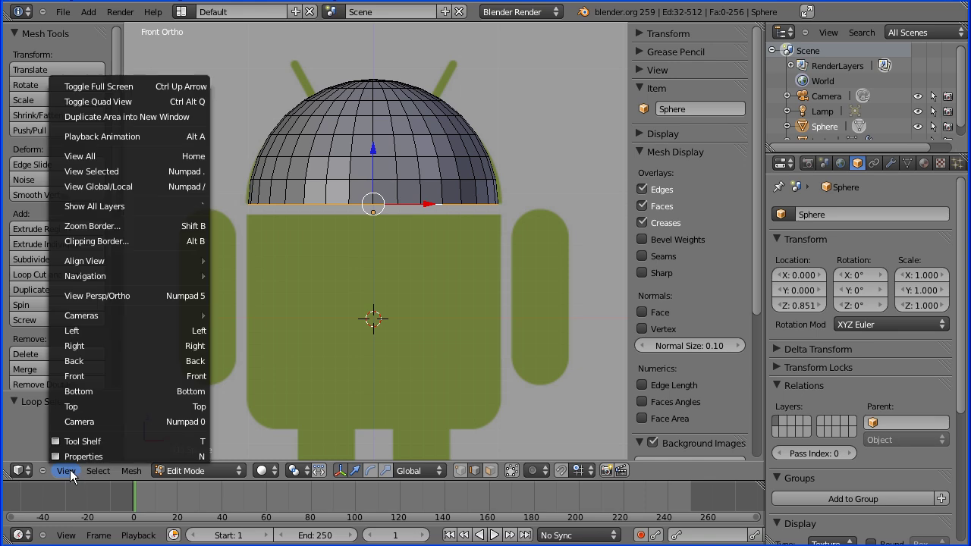
click(170, 391)
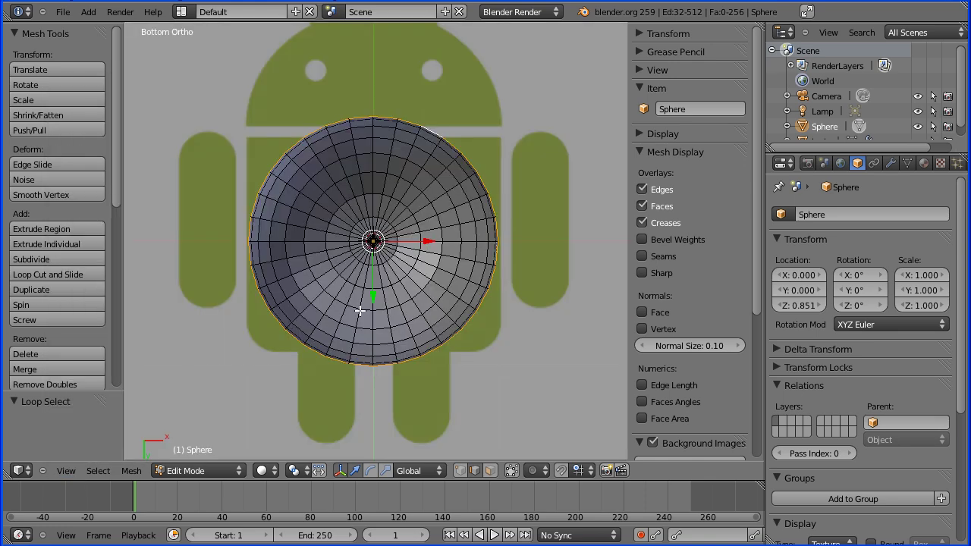
click(652, 443)
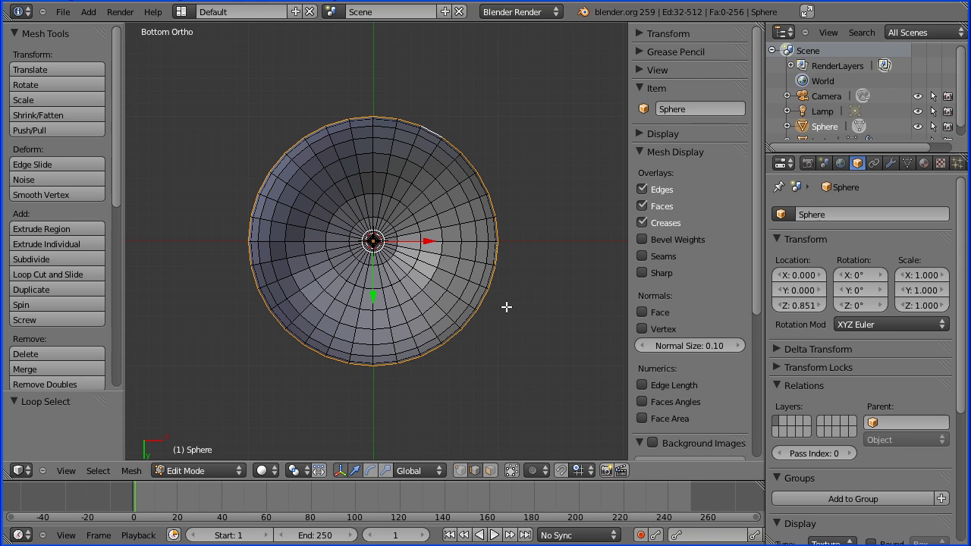
- Extrude the open rim into two inward rings, scaled to about 0.930 and 0.611
key(e)
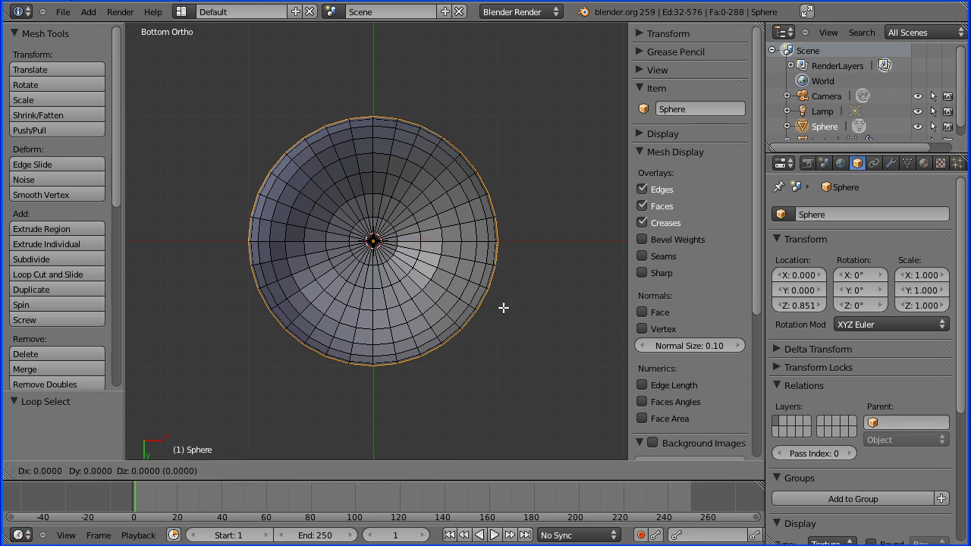
right_click(502, 307)
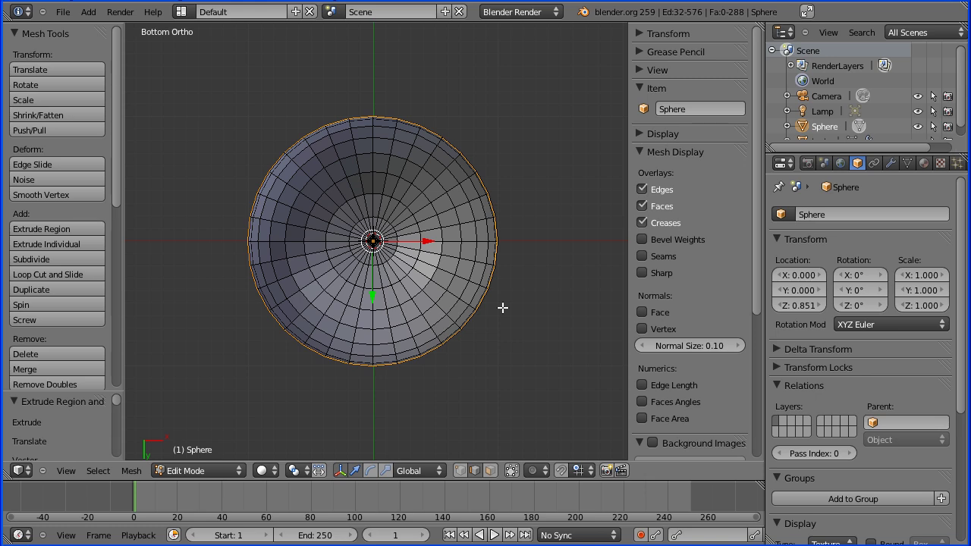
key(s)
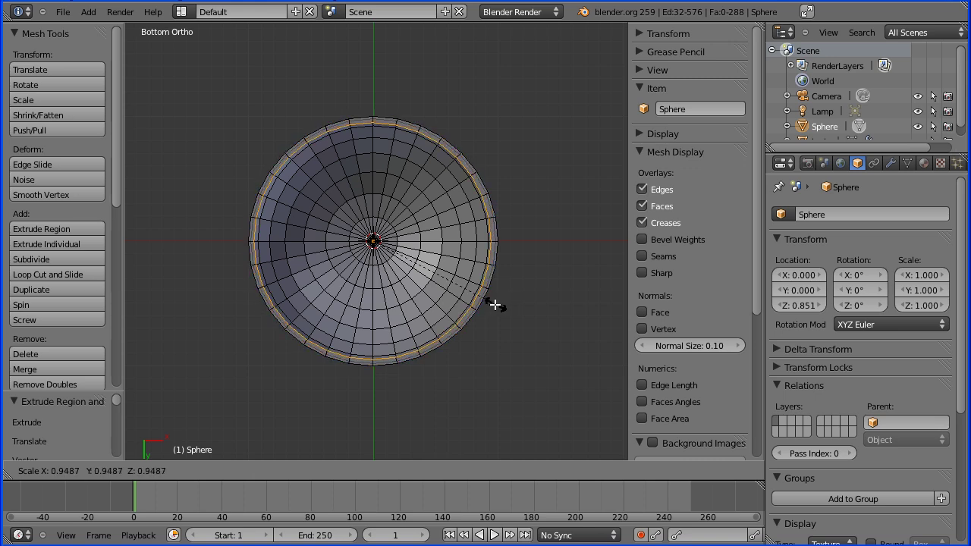
click(493, 303)
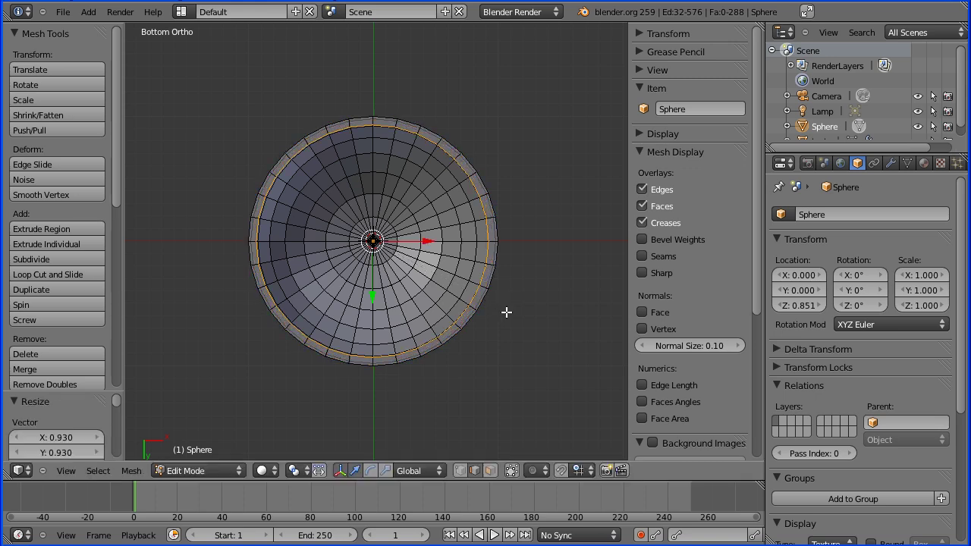
key(e)
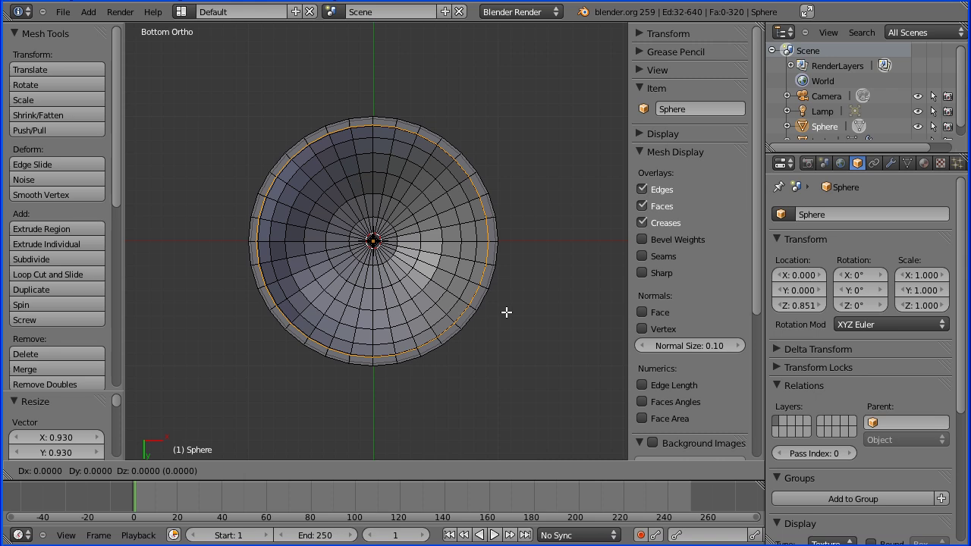
click(507, 311)
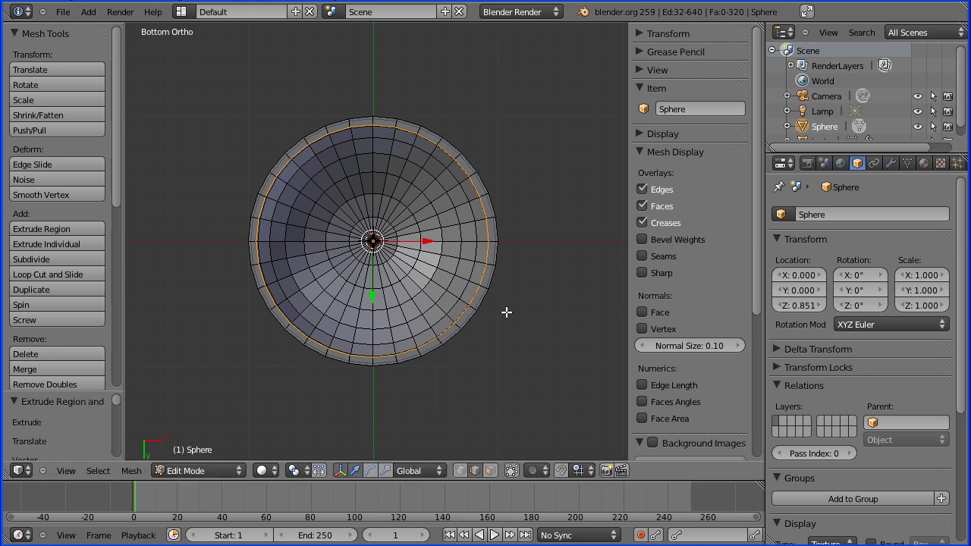
key(s)
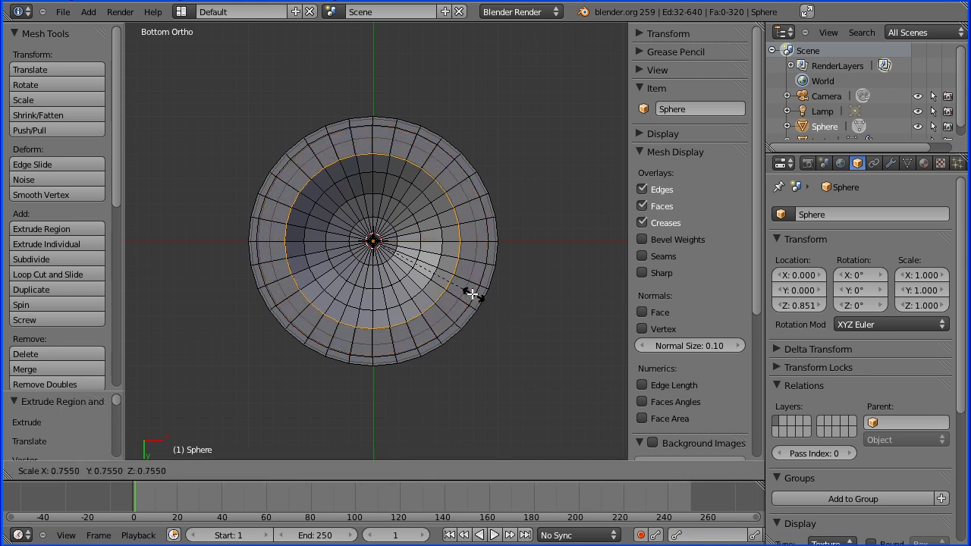
click(455, 283)
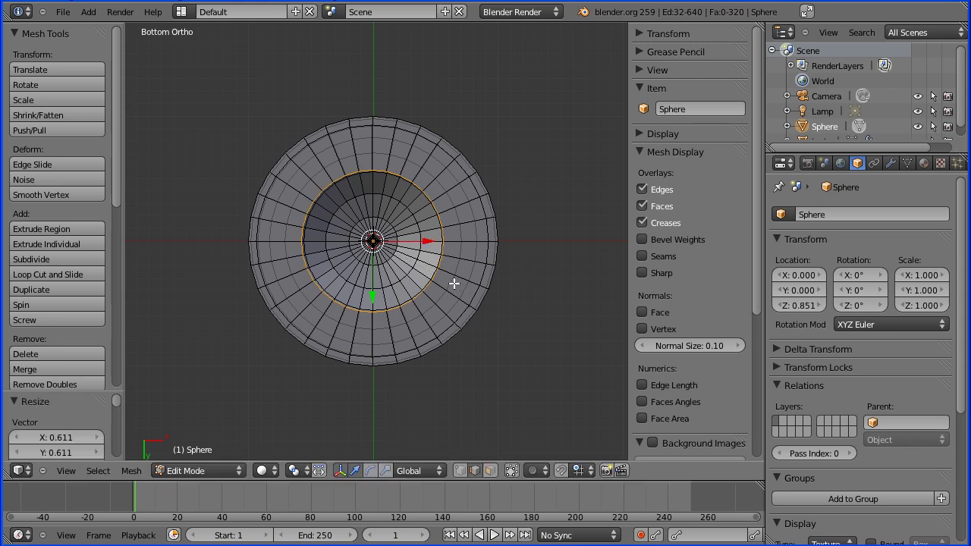
- Extrude a final ring and collapse it almost to the centre point, closing the base
key(e)
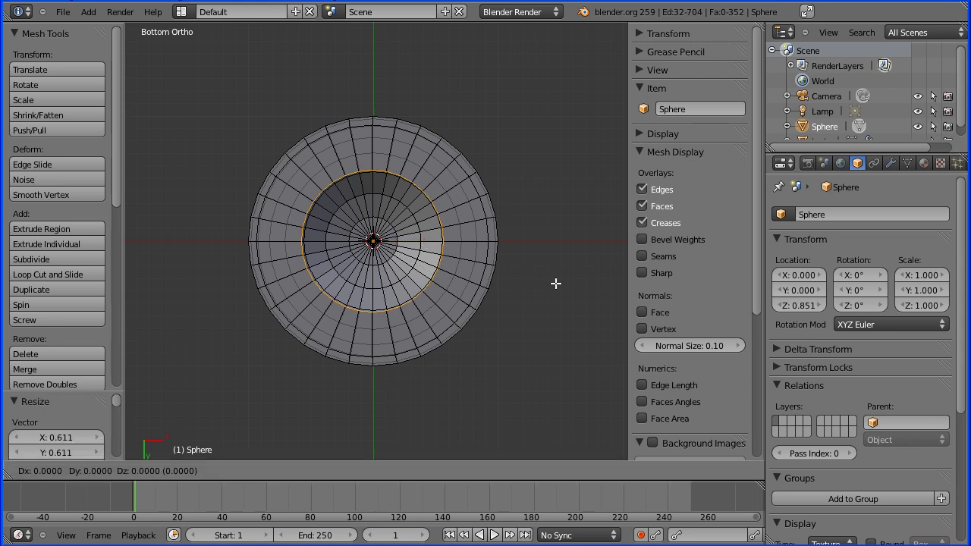
click(556, 282)
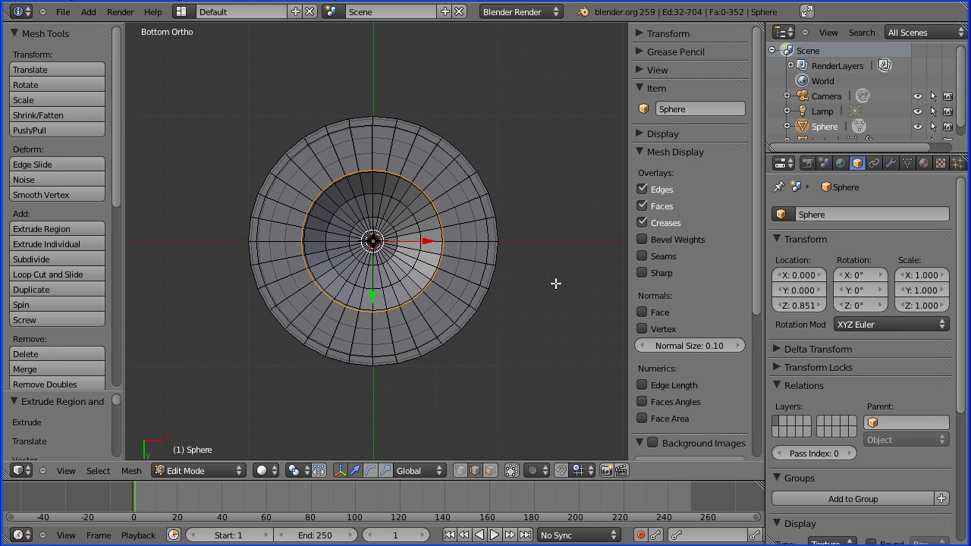
key(s)
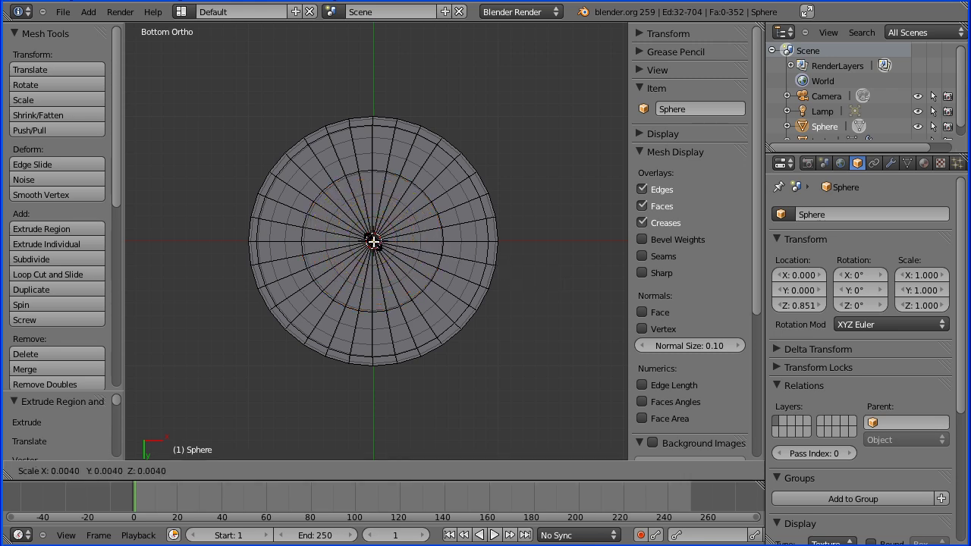
click(373, 241)
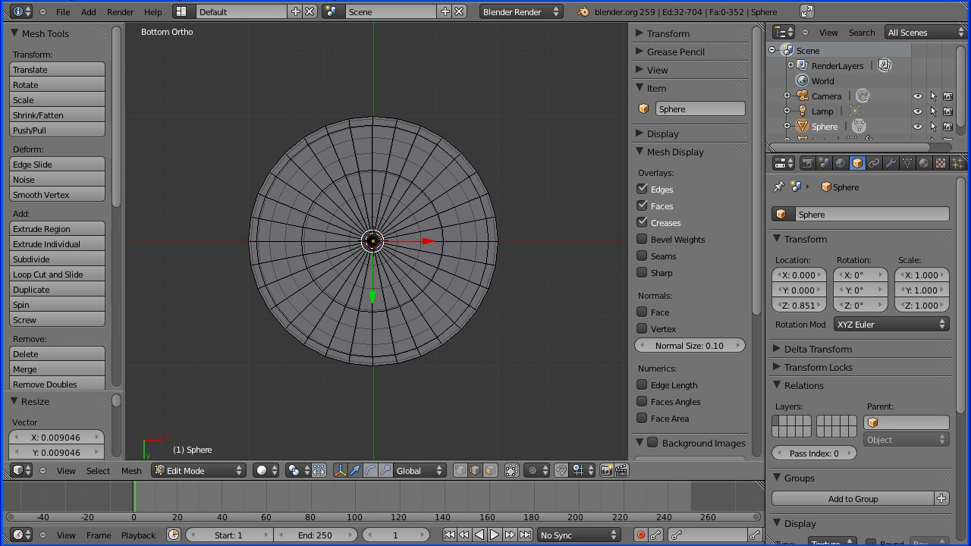
key(Tab)
key(Tab)
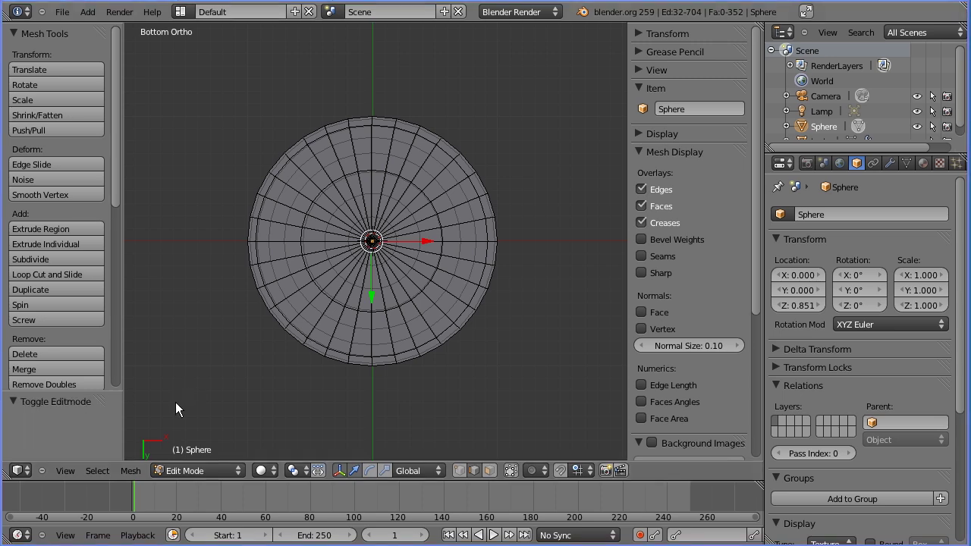
- Return to Object Mode in Front view, smooth-shade the hemisphere, and show the reference image again
click(220, 469)
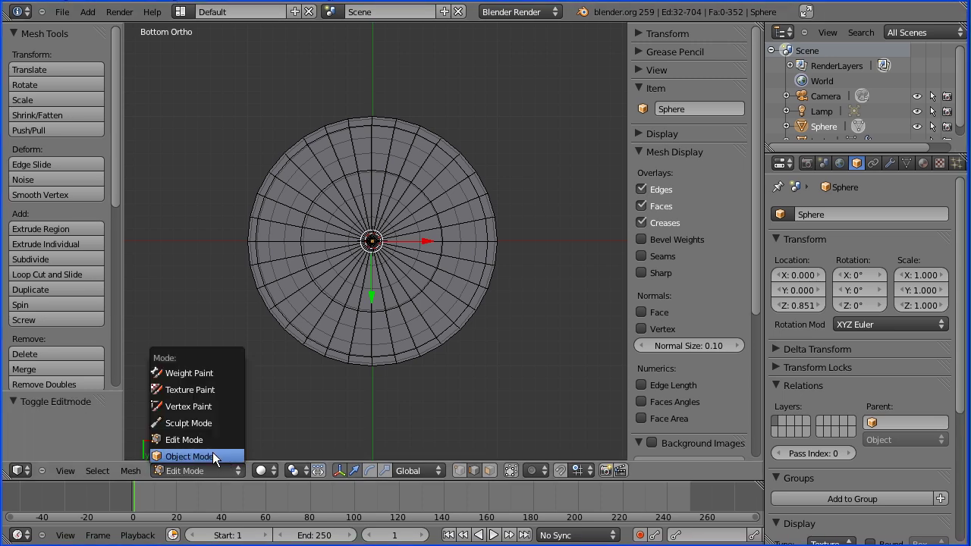
click(214, 455)
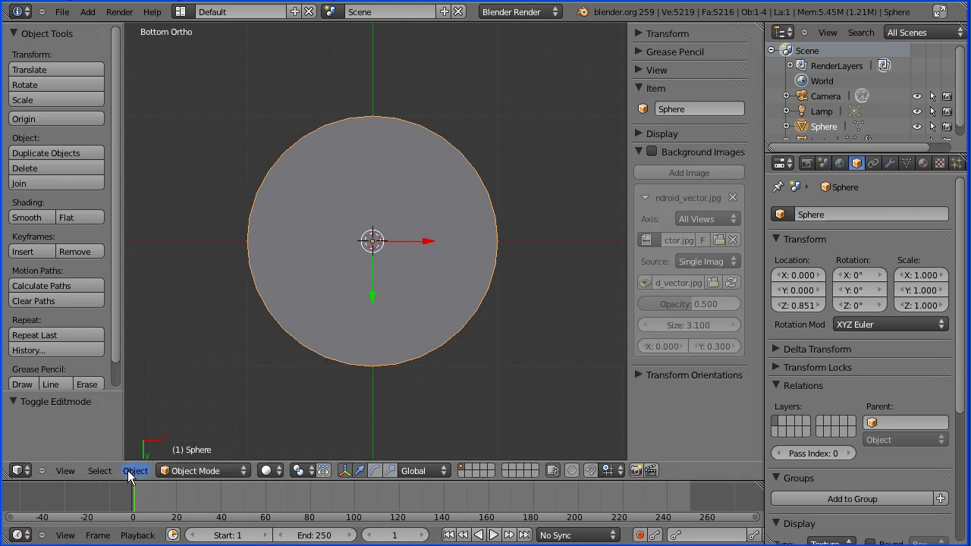
click(68, 470)
click(80, 377)
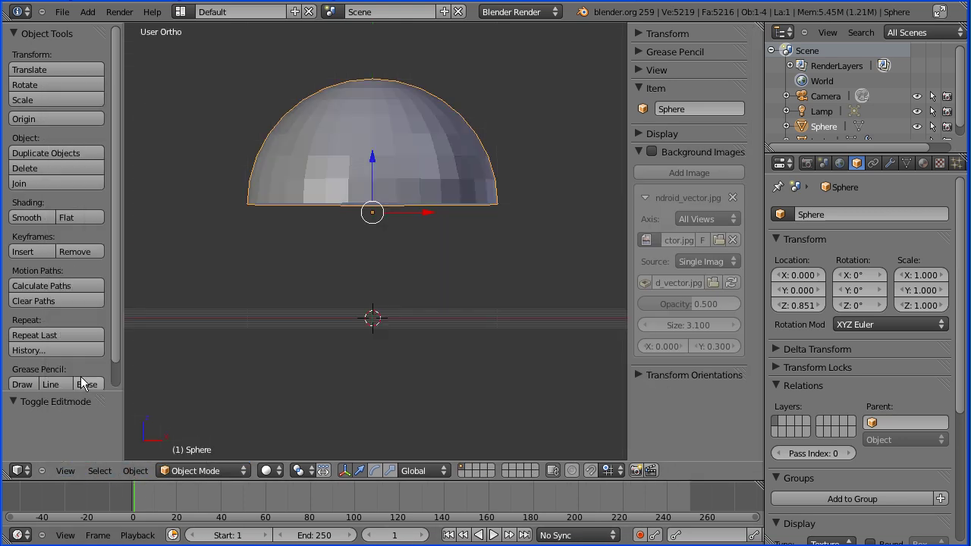
click(36, 217)
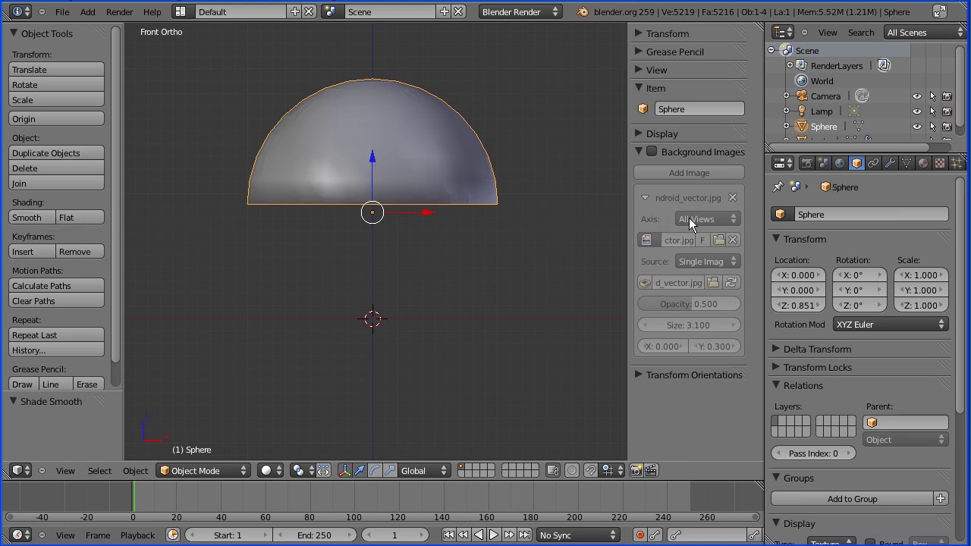
click(652, 151)
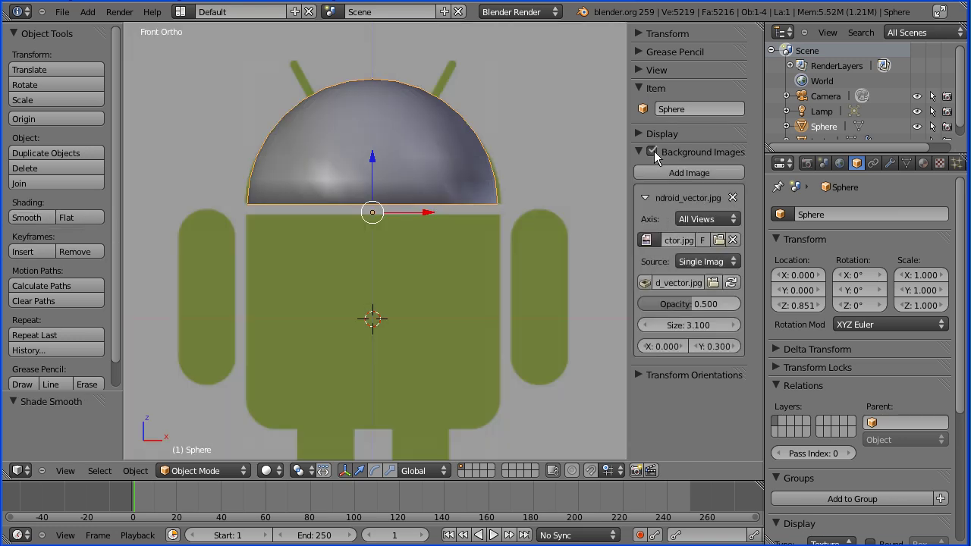
- Assign the existing green android material to the hemisphere
click(923, 164)
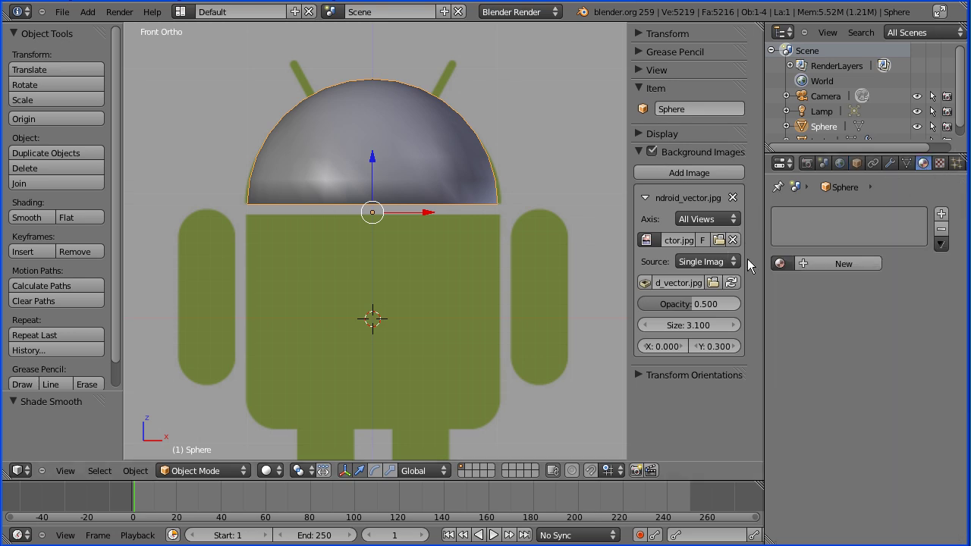
click(779, 262)
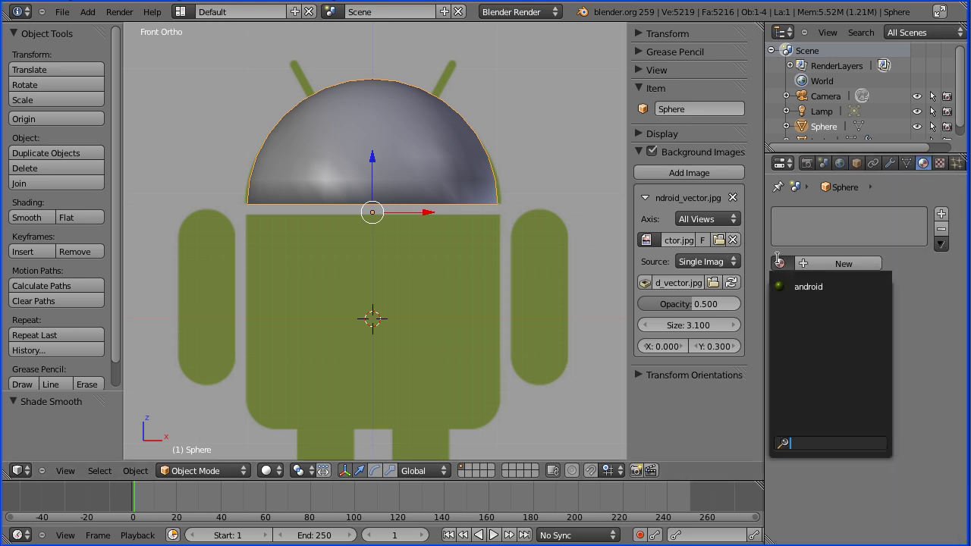
click(816, 292)
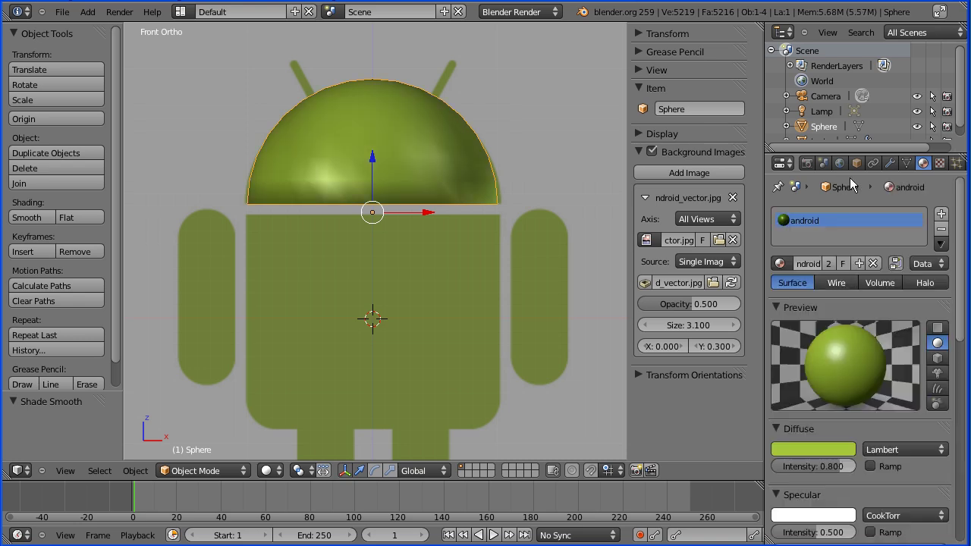
- Rename the object to 'head'
click(856, 163)
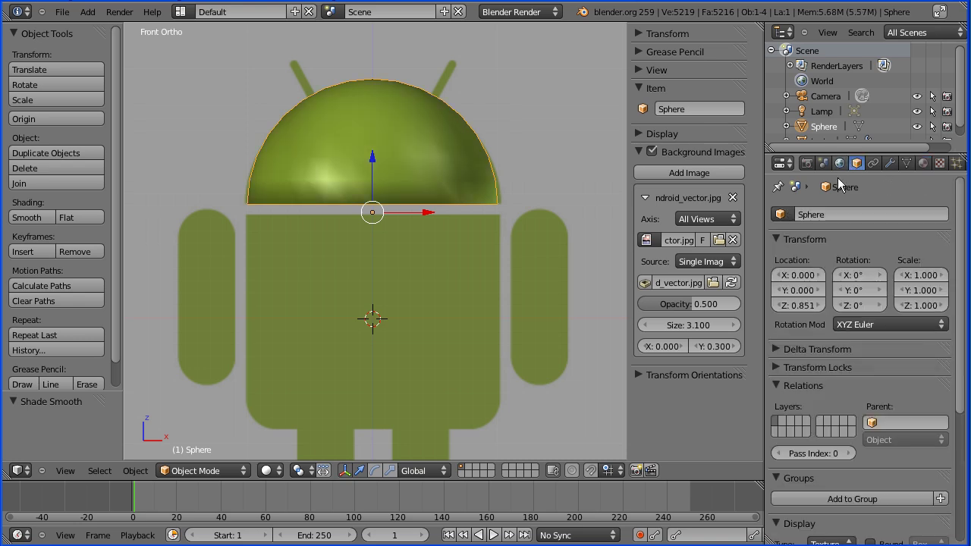
click(812, 214)
text(head)
key(Return)
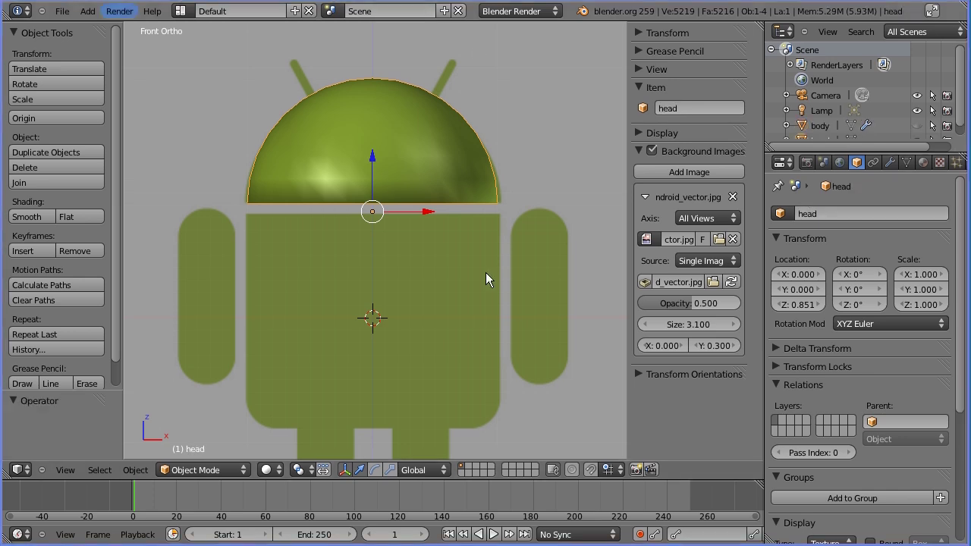
- Unhide the body in the outliner and orbit to view the model upright in 3D
click(916, 126)
middle_drag(539, 145, 510, 171)
middle_drag(571, 199, 566, 216)
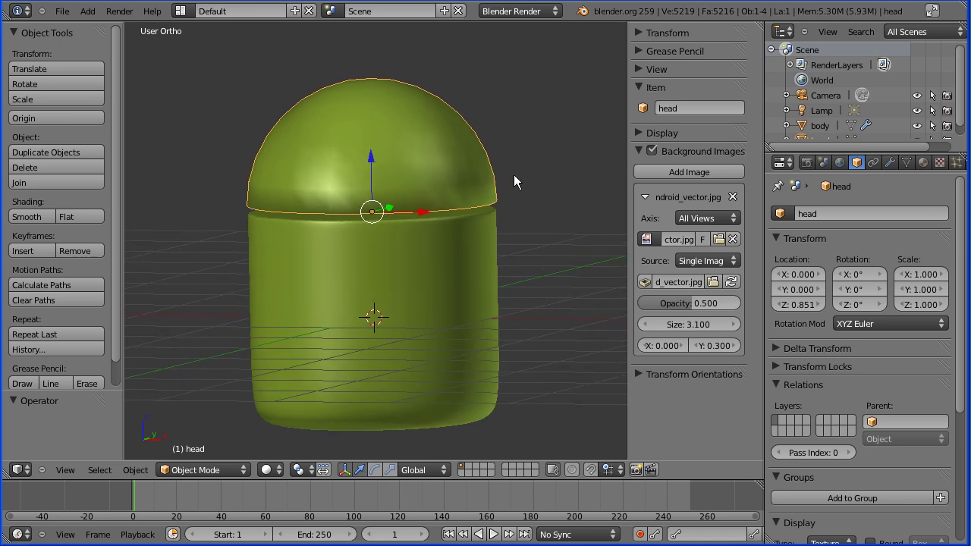
- Add a Subdivision Surface modifier to the head with viewport level 2
click(887, 161)
click(860, 230)
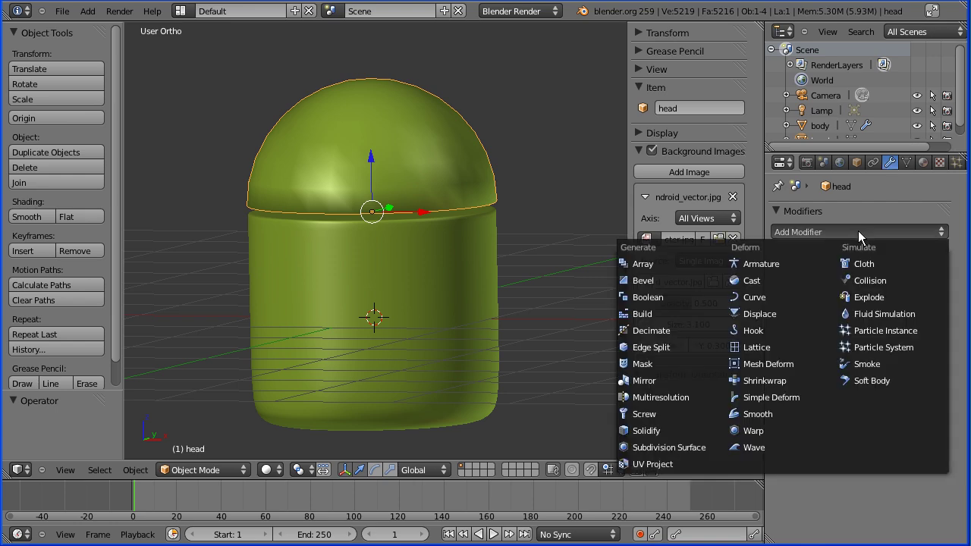
click(692, 446)
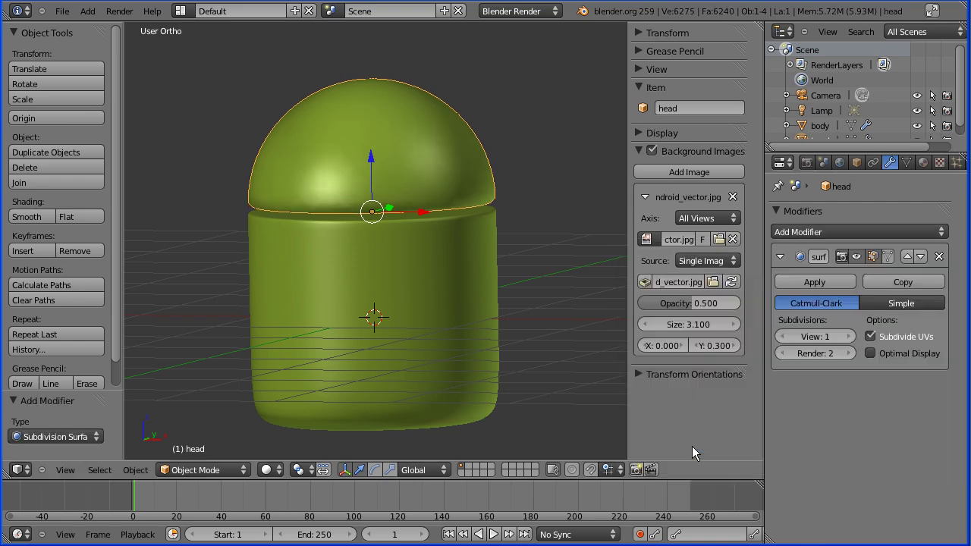
click(850, 337)
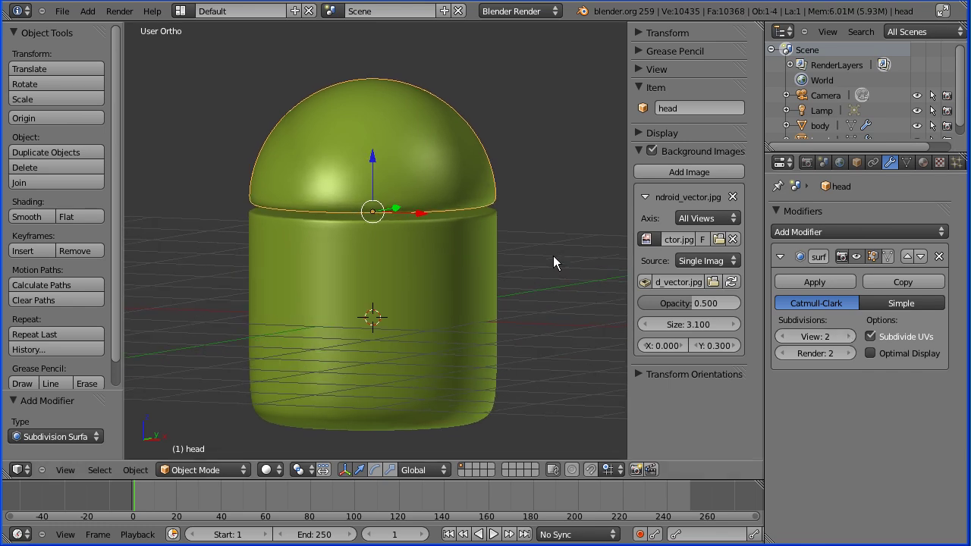